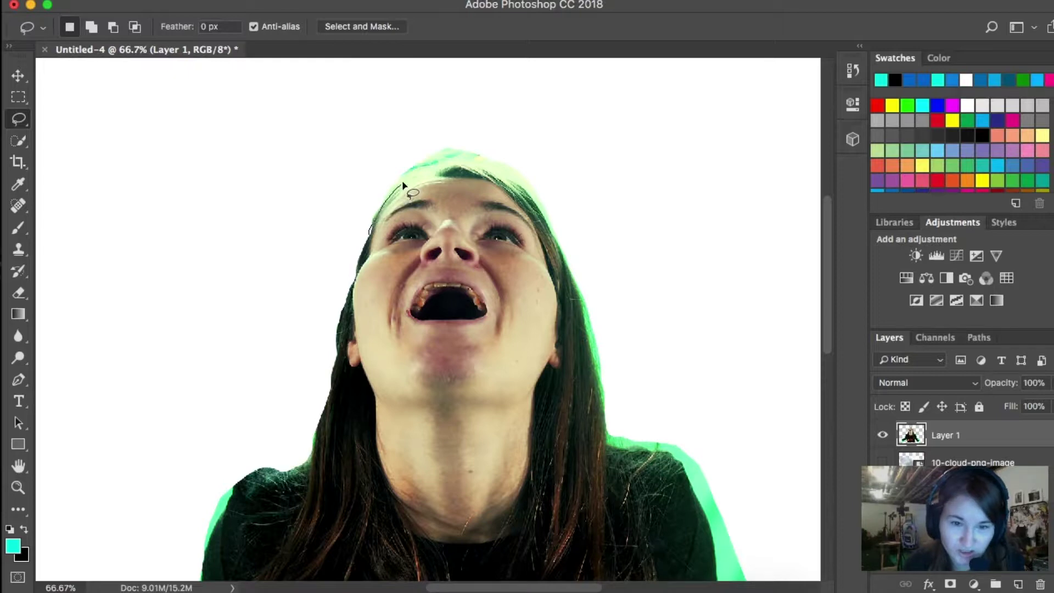
- Lasso and delete the green fringe around the crown of the head, from the left temple over to the right side
{"action": "mouse_move", "coordinate": [404, 186]}
{"action": "left_mouse_down"}
{"action": "mouse_move", "coordinate": [479, 138]}
{"action": "mouse_move", "coordinate": [461, 118]}
{"action": "mouse_move", "coordinate": [355, 216]}
{"action": "mouse_move", "coordinate": [359, 234]}
{"action": "left_mouse_up"}
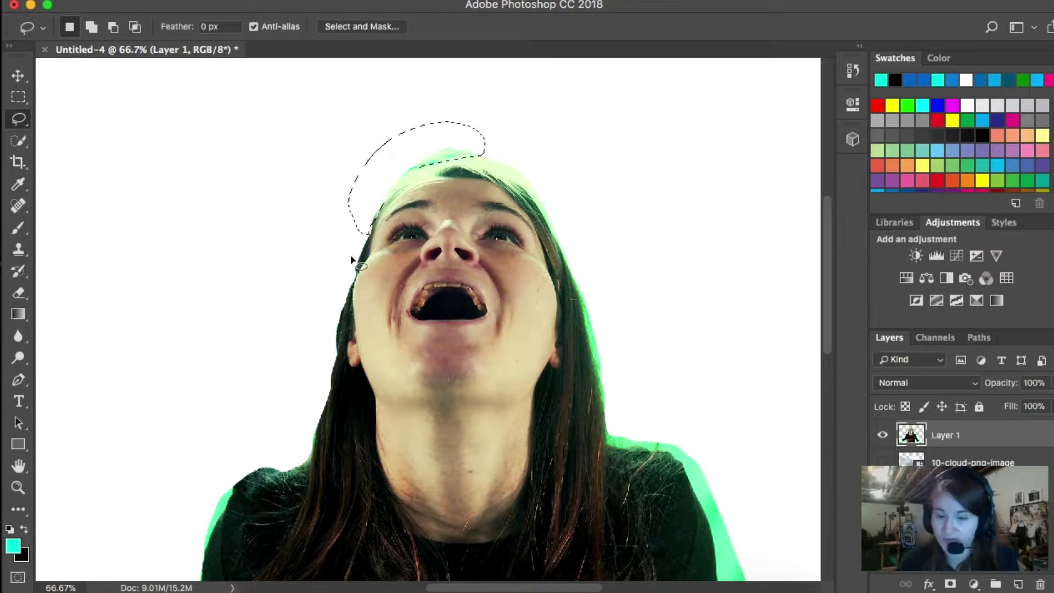
{"action": "key", "text": "super+d"}
{"action": "scroll", "coordinate": [362, 252], "scroll_direction": "up", "scroll_amount": 1}
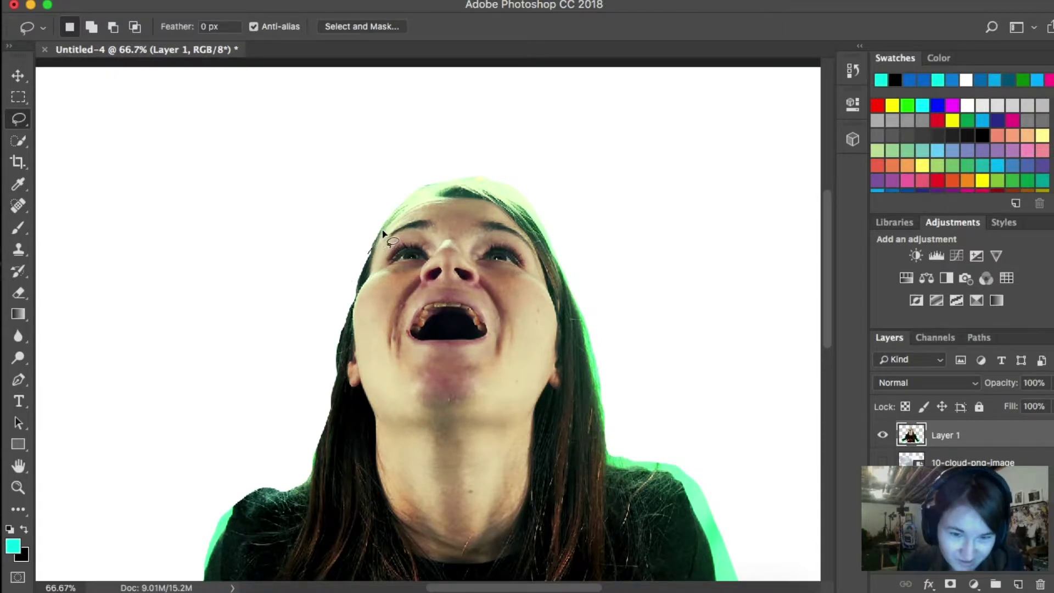
{"action": "mouse_move", "coordinate": [388, 225]}
{"action": "left_mouse_down"}
{"action": "mouse_move", "coordinate": [439, 188]}
{"action": "mouse_move", "coordinate": [498, 191]}
{"action": "mouse_move", "coordinate": [532, 218]}
{"action": "mouse_move", "coordinate": [582, 313]}
{"action": "mouse_move", "coordinate": [611, 263]}
{"action": "mouse_move", "coordinate": [561, 138]}
{"action": "mouse_move", "coordinate": [437, 132]}
{"action": "mouse_move", "coordinate": [379, 190]}
{"action": "mouse_move", "coordinate": [365, 261]}
{"action": "mouse_move", "coordinate": [349, 276]}
{"action": "left_mouse_up"}
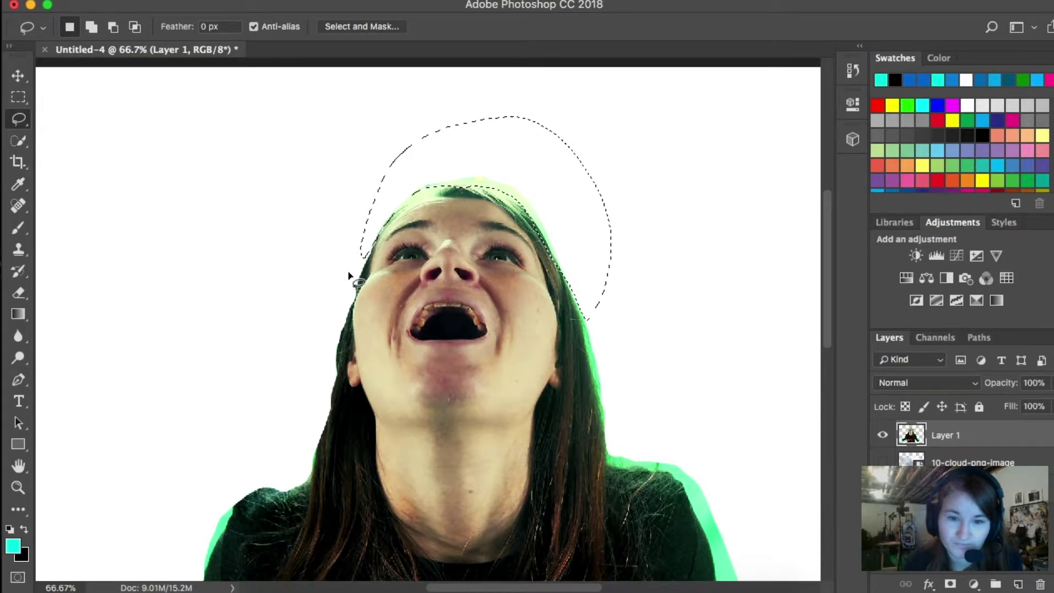
- Lasso and delete the green fringe along the right side of the hair and over the right shoulder
{"action": "scroll", "coordinate": [619, 270], "scroll_direction": "down", "scroll_amount": 3}
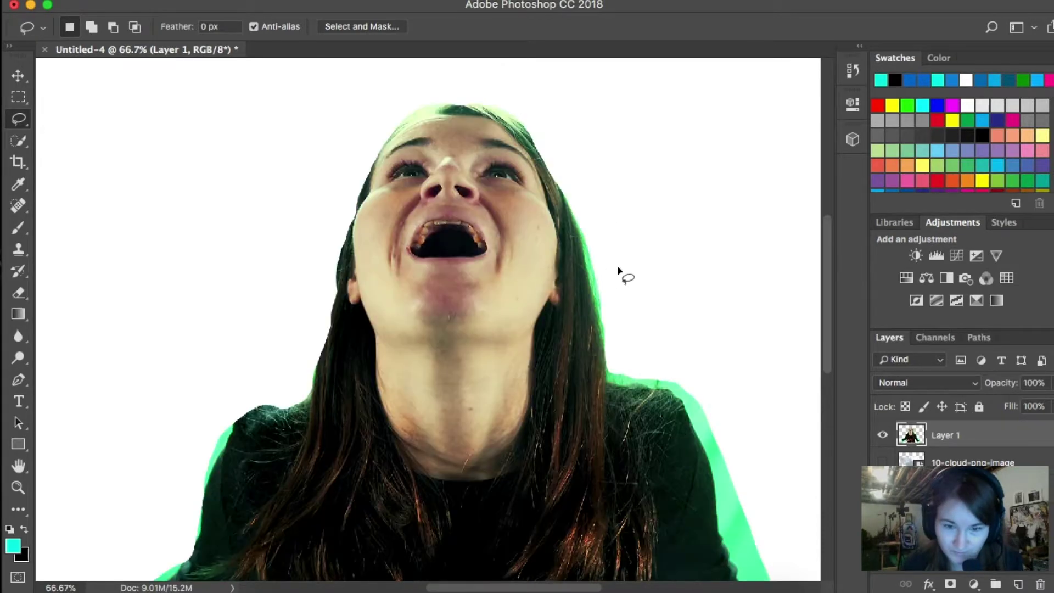
{"action": "scroll", "coordinate": [619, 270], "scroll_direction": "down", "scroll_amount": 2}
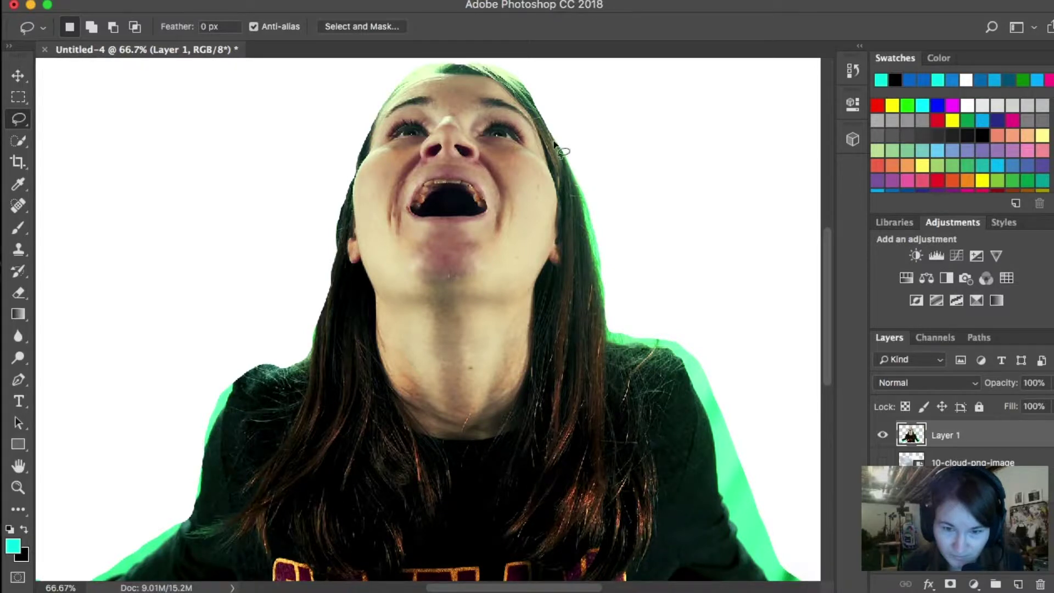
{"action": "left_click_drag", "start_coordinate": [558, 152], "coordinate": [602, 342]}
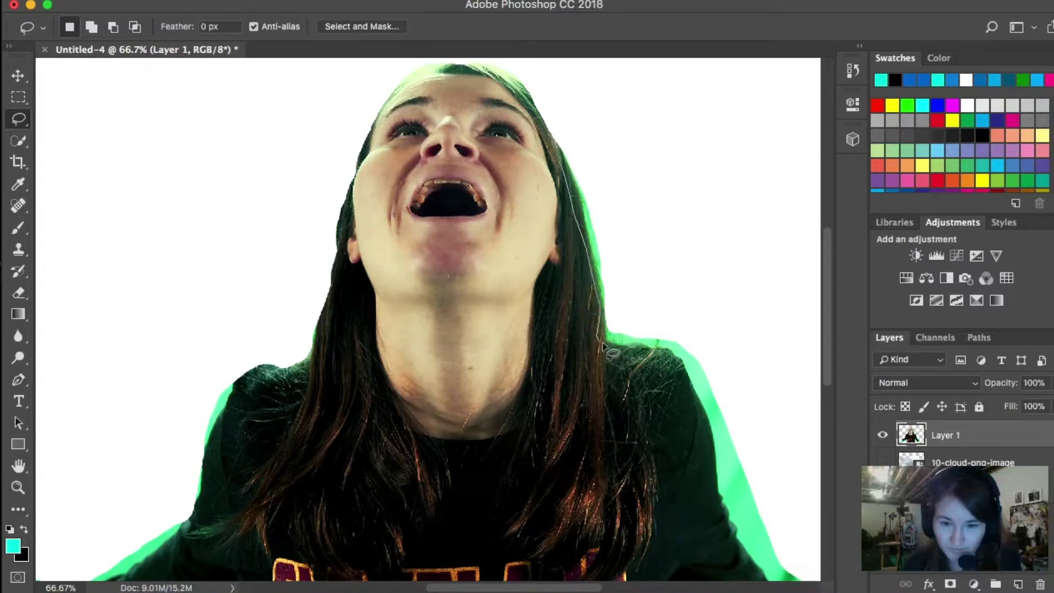
{"action": "mouse_move", "coordinate": [602, 341]}
{"action": "left_mouse_down"}
{"action": "mouse_move", "coordinate": [698, 405]}
{"action": "mouse_move", "coordinate": [658, 126]}
{"action": "mouse_move", "coordinate": [611, 110]}
{"action": "mouse_move", "coordinate": [619, 108]}
{"action": "mouse_move", "coordinate": [558, 142]}
{"action": "left_mouse_up"}
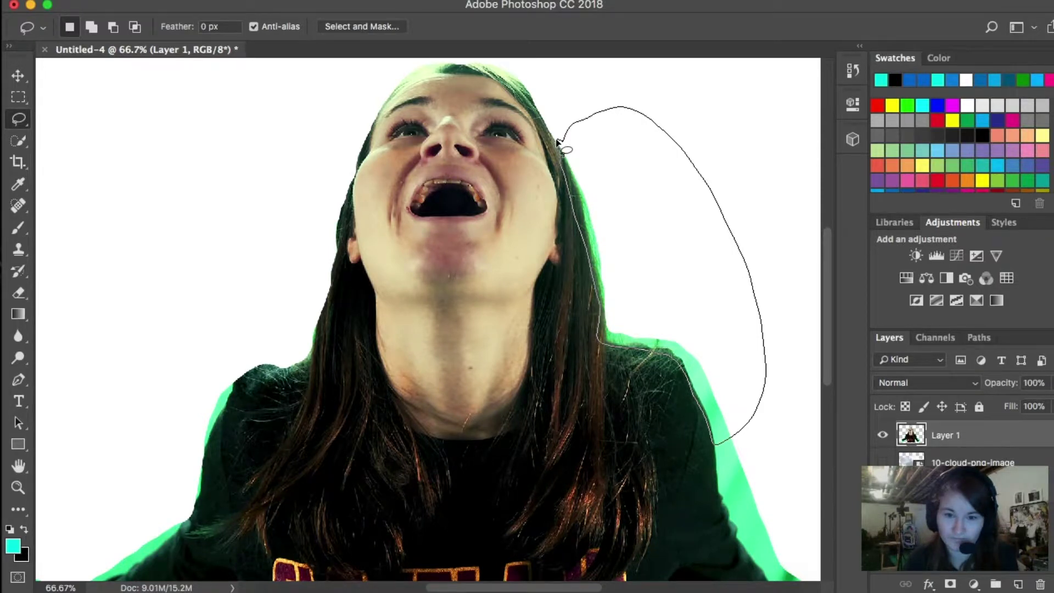
{"action": "left_click_drag", "start_coordinate": [559, 144], "coordinate": [564, 156]}
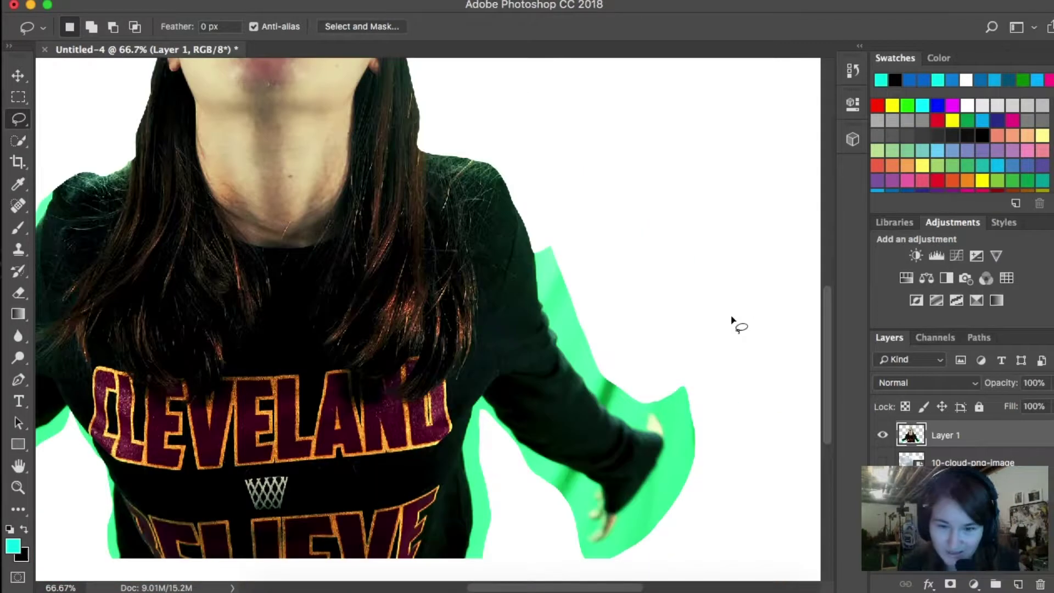
- Remove the green background along the outer edge of the right upper arm in lassoed sections, down to the elbow
{"action": "left_click_drag", "start_coordinate": [531, 233], "coordinate": [541, 312]}
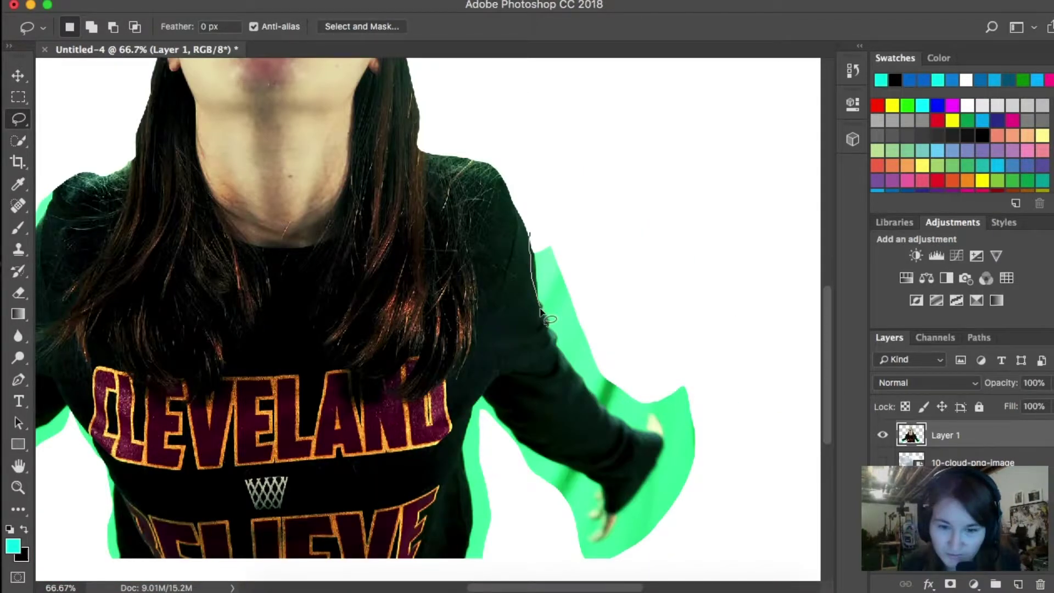
{"action": "mouse_move", "coordinate": [541, 312]}
{"action": "left_mouse_down"}
{"action": "mouse_move", "coordinate": [547, 321]}
{"action": "mouse_move", "coordinate": [599, 197]}
{"action": "left_mouse_up"}
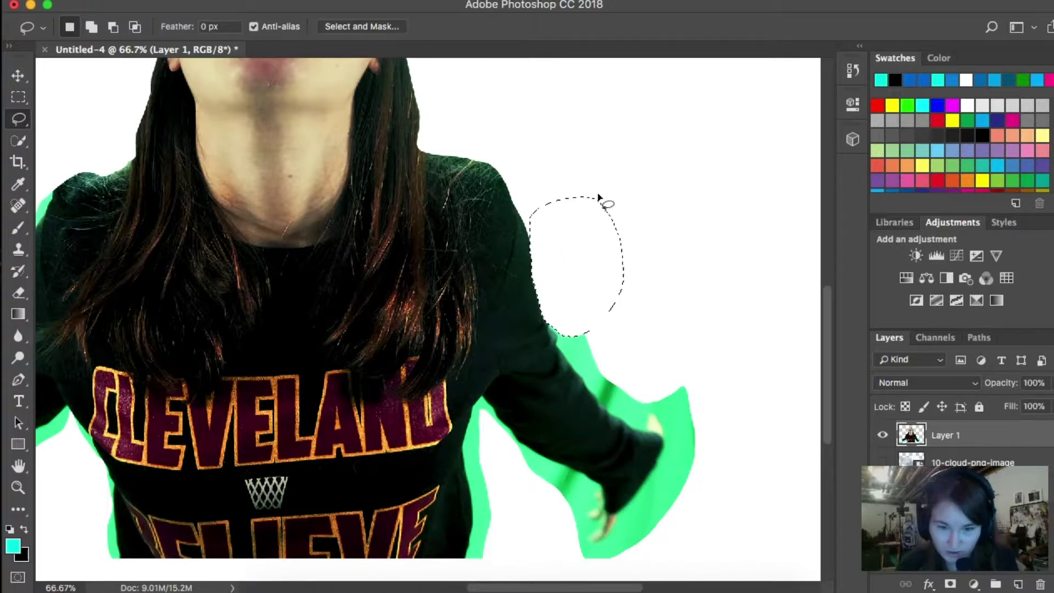
{"action": "scroll", "coordinate": [549, 275], "scroll_direction": "down", "scroll_amount": 2}
{"action": "left_click_drag", "start_coordinate": [541, 263], "coordinate": [548, 279]}
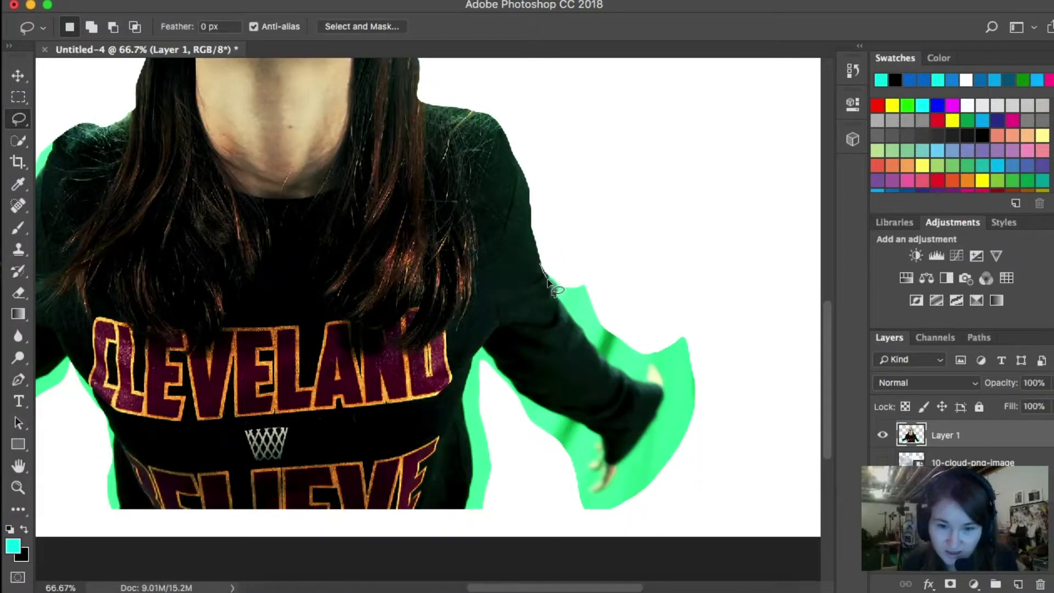
{"action": "mouse_move", "coordinate": [548, 279]}
{"action": "left_mouse_down"}
{"action": "mouse_move", "coordinate": [624, 298]}
{"action": "mouse_move", "coordinate": [616, 281]}
{"action": "mouse_move", "coordinate": [545, 258]}
{"action": "mouse_move", "coordinate": [556, 263]}
{"action": "left_mouse_up"}
{"action": "key", "text": "Delete"}
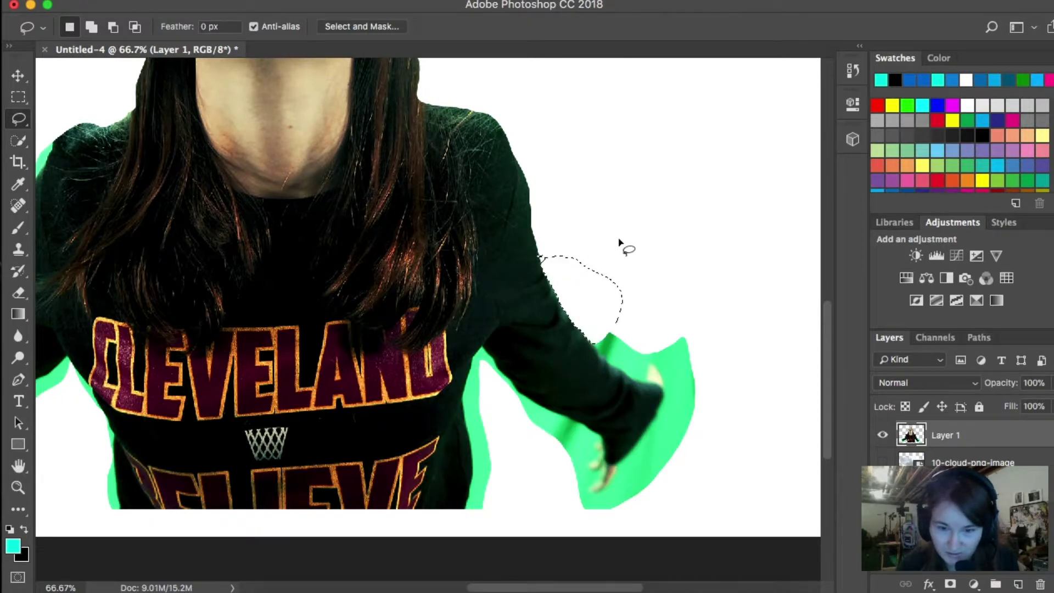
{"action": "scroll", "coordinate": [619, 242], "scroll_direction": "down", "scroll_amount": 3}
{"action": "key", "text": "super+d"}
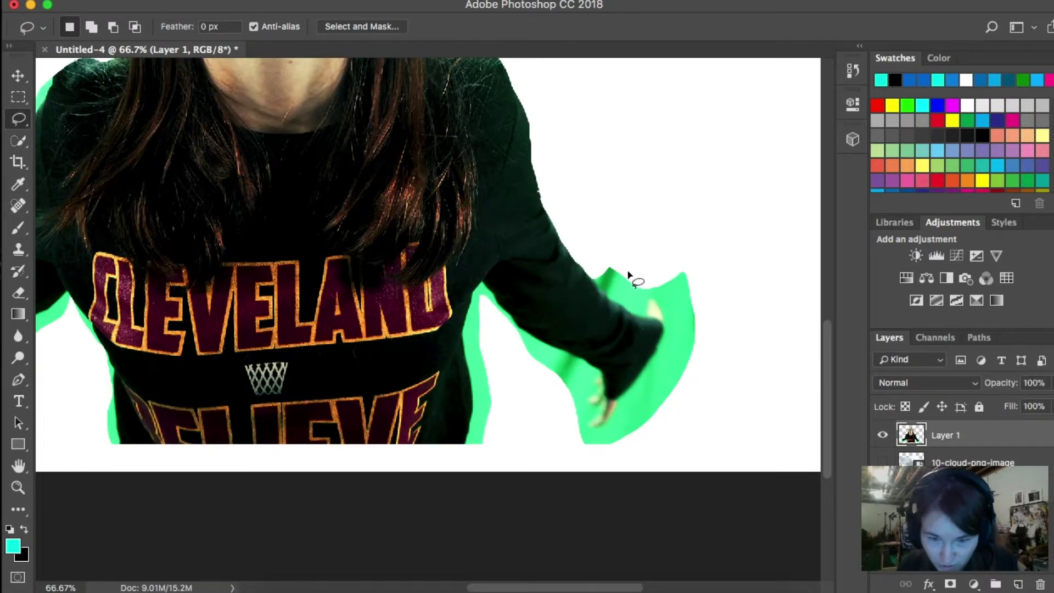
- Lasso and delete the green area above the right forearm, up to the thumb
{"action": "mouse_move", "coordinate": [589, 278]}
{"action": "left_mouse_down"}
{"action": "mouse_move", "coordinate": [649, 329]}
{"action": "mouse_move", "coordinate": [658, 305]}
{"action": "mouse_move", "coordinate": [643, 254]}
{"action": "mouse_move", "coordinate": [596, 241]}
{"action": "mouse_move", "coordinate": [574, 261]}
{"action": "left_mouse_up"}
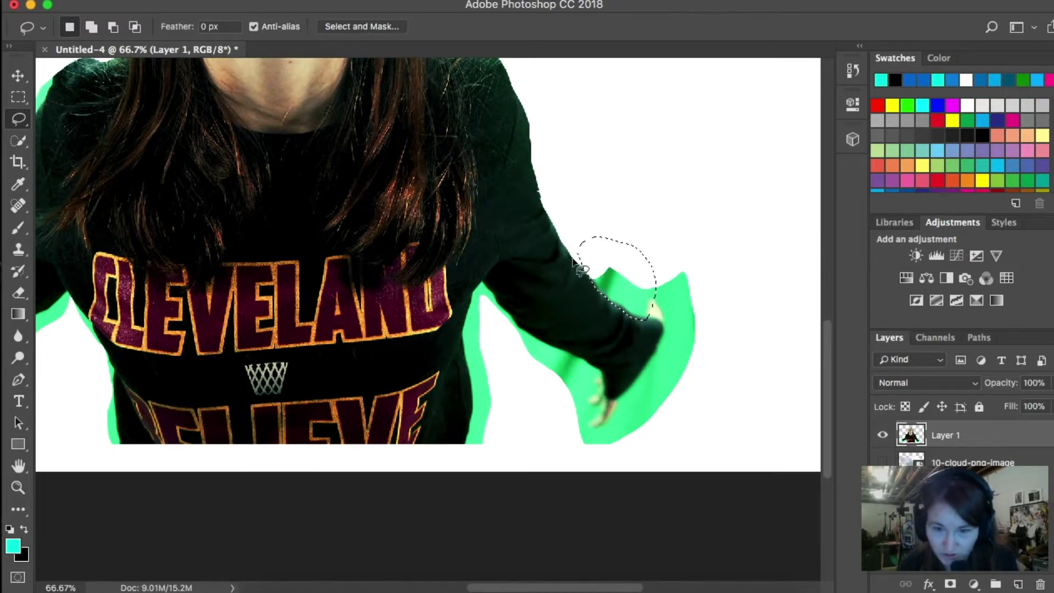
{"action": "key", "text": "Delete"}
{"action": "key", "text": "super+d"}
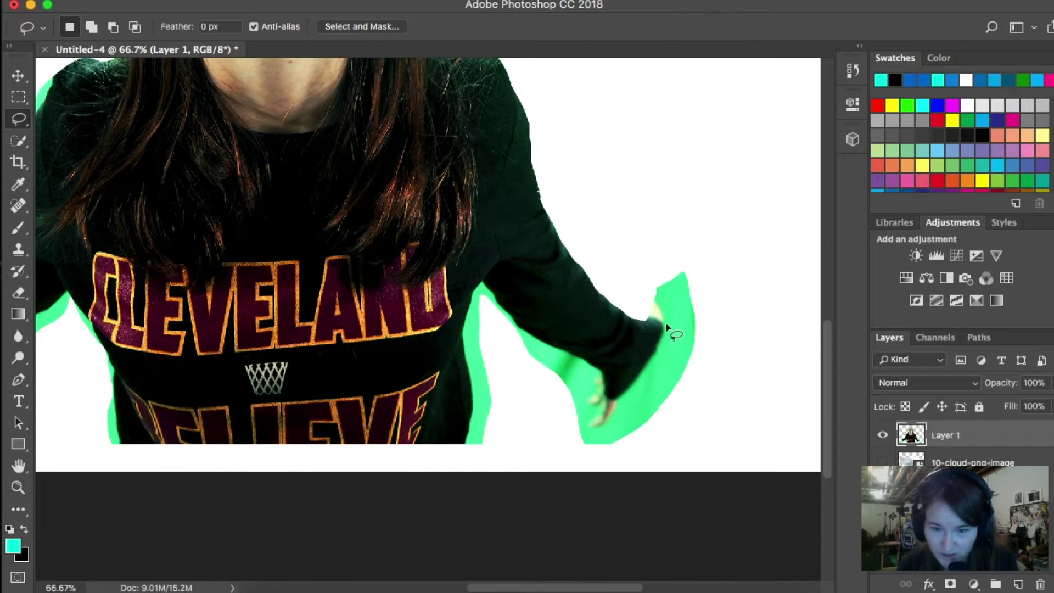
- Cut away the green around the outer side of the right hand and cuff, and trim the area around the thumb tip
{"action": "mouse_move", "coordinate": [652, 302]}
{"action": "left_mouse_down"}
{"action": "mouse_move", "coordinate": [601, 427]}
{"action": "mouse_move", "coordinate": [602, 457]}
{"action": "mouse_move", "coordinate": [703, 452]}
{"action": "mouse_move", "coordinate": [803, 295]}
{"action": "mouse_move", "coordinate": [662, 240]}
{"action": "mouse_move", "coordinate": [692, 221]}
{"action": "mouse_move", "coordinate": [650, 275]}
{"action": "mouse_move", "coordinate": [652, 305]}
{"action": "left_mouse_up"}
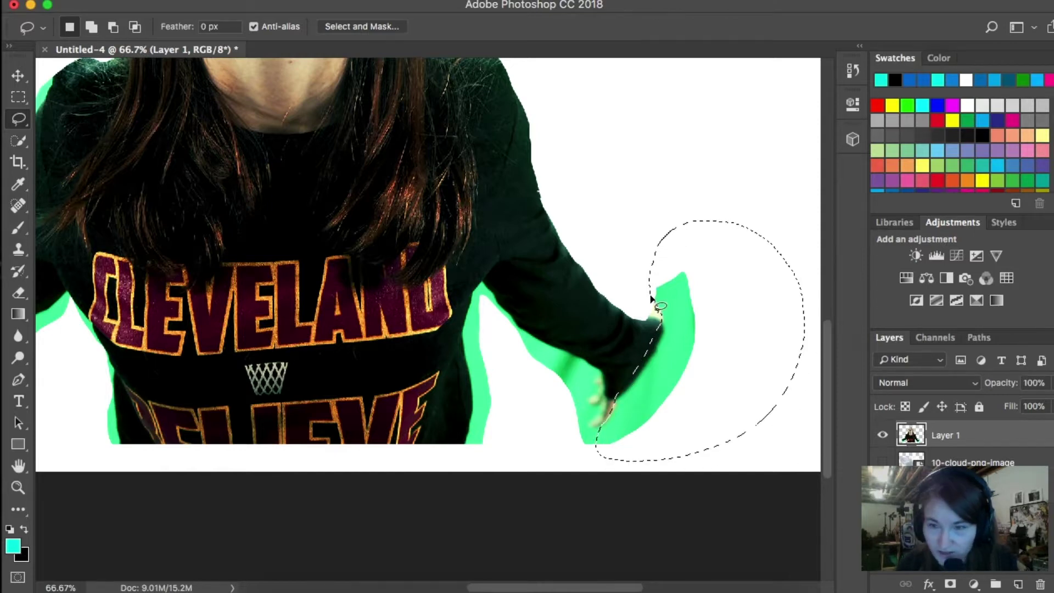
{"action": "key", "text": "Delete"}
{"action": "key", "text": "super+d"}
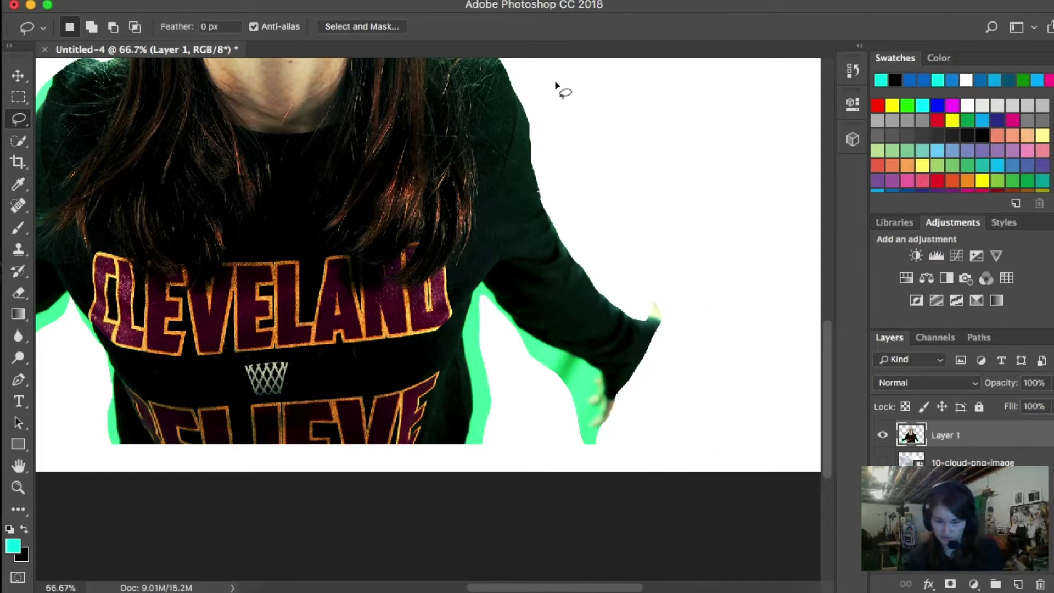
{"action": "mouse_move", "coordinate": [647, 304]}
{"action": "left_mouse_down"}
{"action": "mouse_move", "coordinate": [654, 311]}
{"action": "mouse_move", "coordinate": [646, 299]}
{"action": "left_mouse_up"}
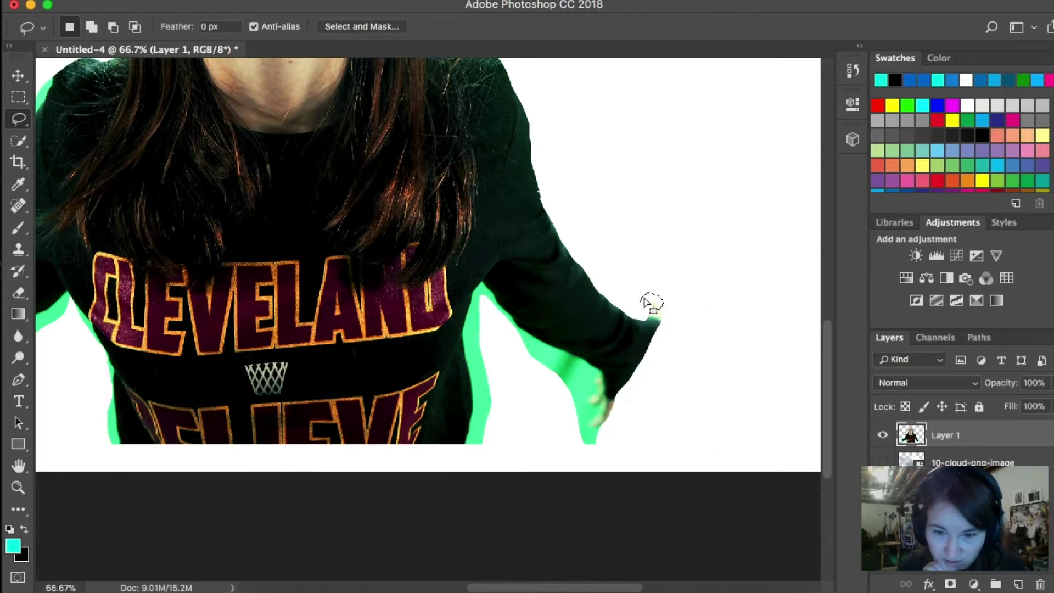
- Lasso and delete the green area between the torso and the underside of the right arm, following the fingers
{"action": "scroll", "coordinate": [528, 302], "scroll_direction": "down", "scroll_amount": 1}
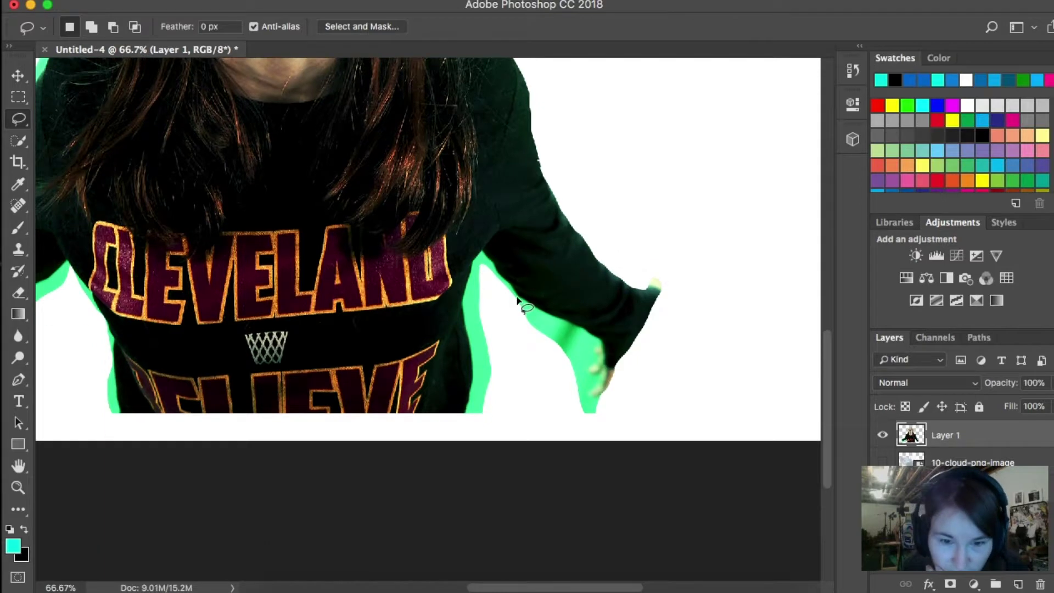
{"action": "mouse_move", "coordinate": [482, 251]}
{"action": "left_mouse_down"}
{"action": "mouse_move", "coordinate": [519, 294]}
{"action": "mouse_move", "coordinate": [586, 323]}
{"action": "mouse_move", "coordinate": [603, 343]}
{"action": "mouse_move", "coordinate": [588, 378]}
{"action": "mouse_move", "coordinate": [607, 409]}
{"action": "mouse_move", "coordinate": [549, 443]}
{"action": "mouse_move", "coordinate": [482, 377]}
{"action": "mouse_move", "coordinate": [471, 267]}
{"action": "mouse_move", "coordinate": [478, 250]}
{"action": "mouse_move", "coordinate": [497, 262]}
{"action": "left_mouse_up"}
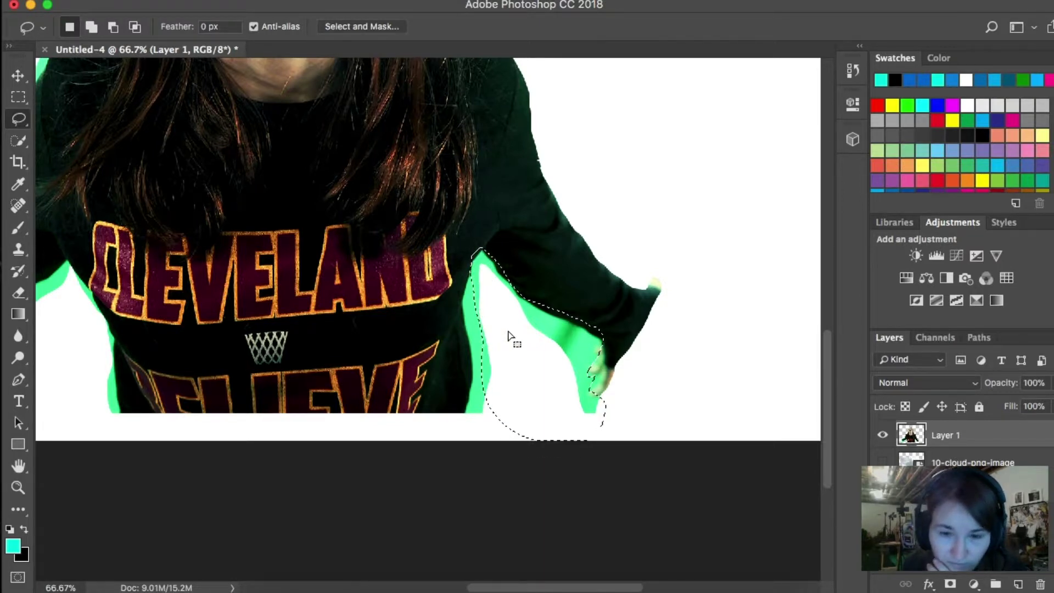
{"action": "key", "text": "Delete"}
{"action": "key", "text": "ctrl+d"}
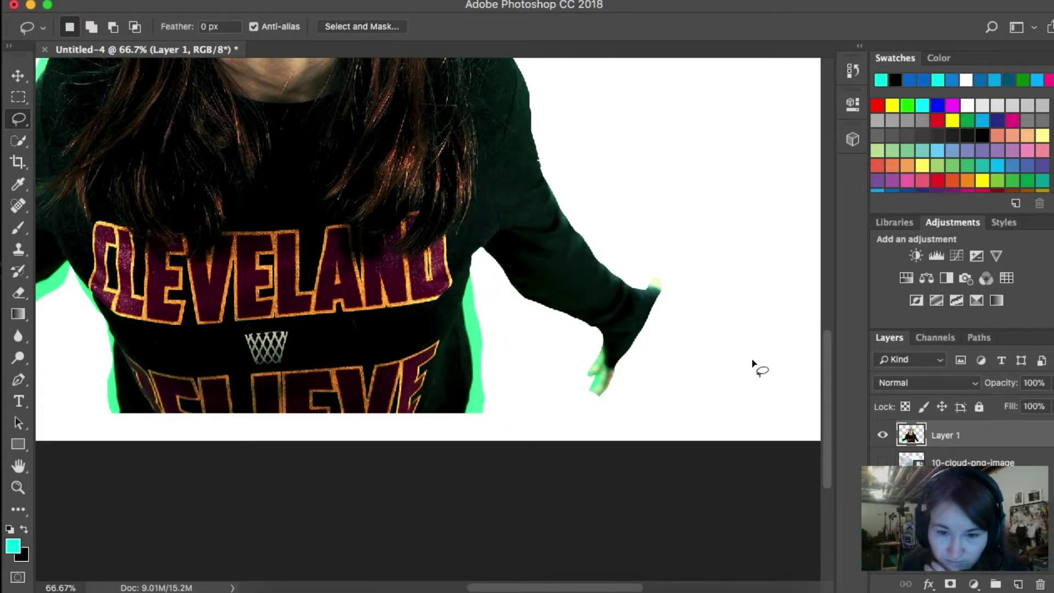
- Trim the green spill from between the fingers of the right hand with a small lasso selection
{"action": "scroll", "coordinate": [756, 369], "scroll_direction": "down", "scroll_amount": 1}
{"action": "scroll", "coordinate": [597, 344], "scroll_direction": "down", "scroll_amount": 3}
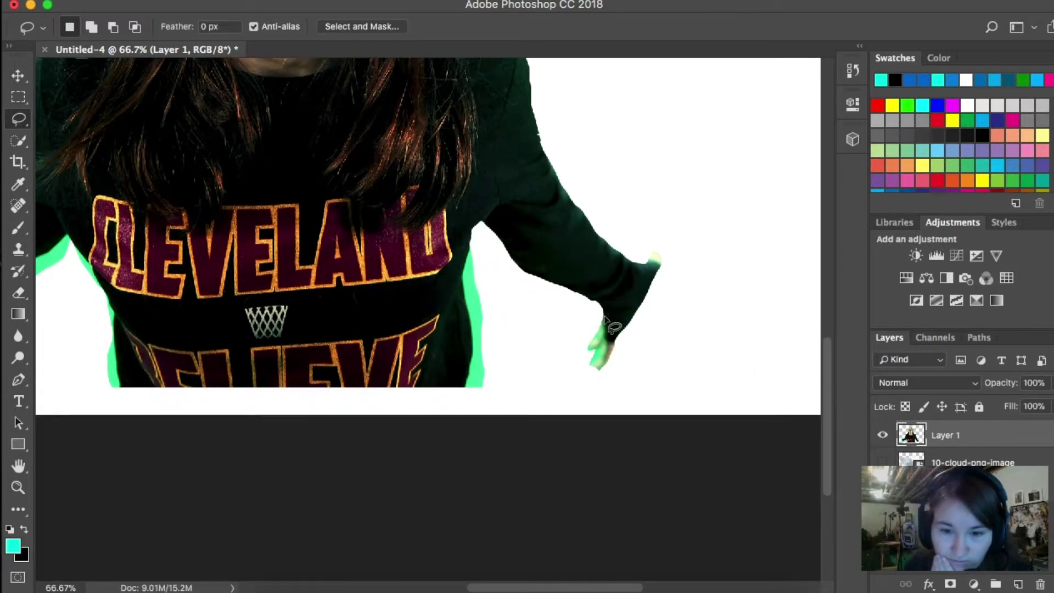
{"action": "mouse_move", "coordinate": [603, 326]}
{"action": "left_mouse_down"}
{"action": "mouse_move", "coordinate": [602, 371]}
{"action": "mouse_move", "coordinate": [568, 348]}
{"action": "mouse_move", "coordinate": [605, 310]}
{"action": "left_mouse_up"}
{"action": "key", "text": "super+d"}
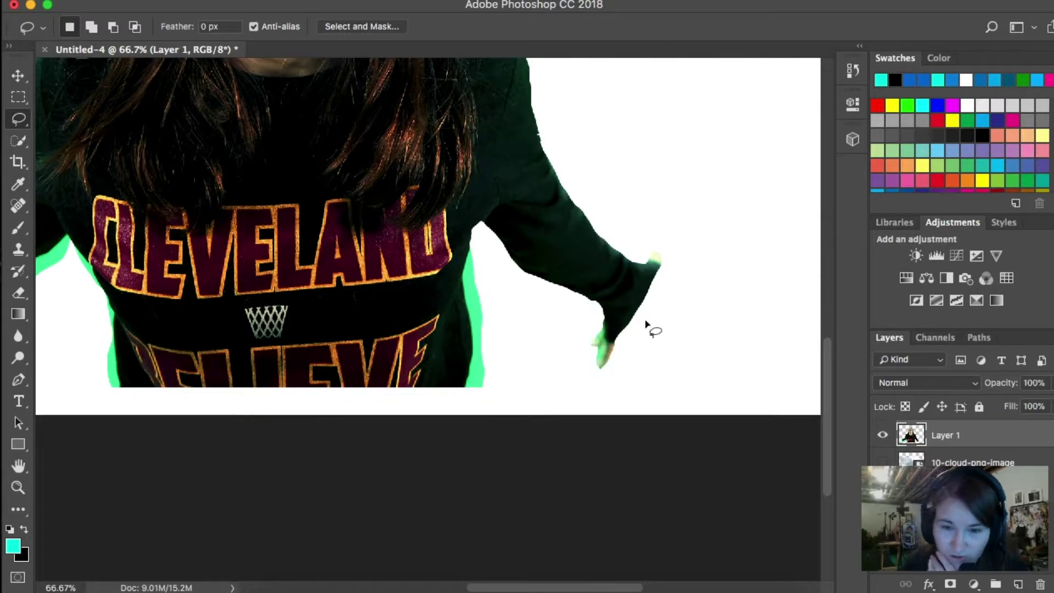
- Remove the green strip along the right side of the torso, from the armpit to the shirt's lower edge
{"action": "scroll", "coordinate": [645, 319], "scroll_direction": "down", "scroll_amount": 2}
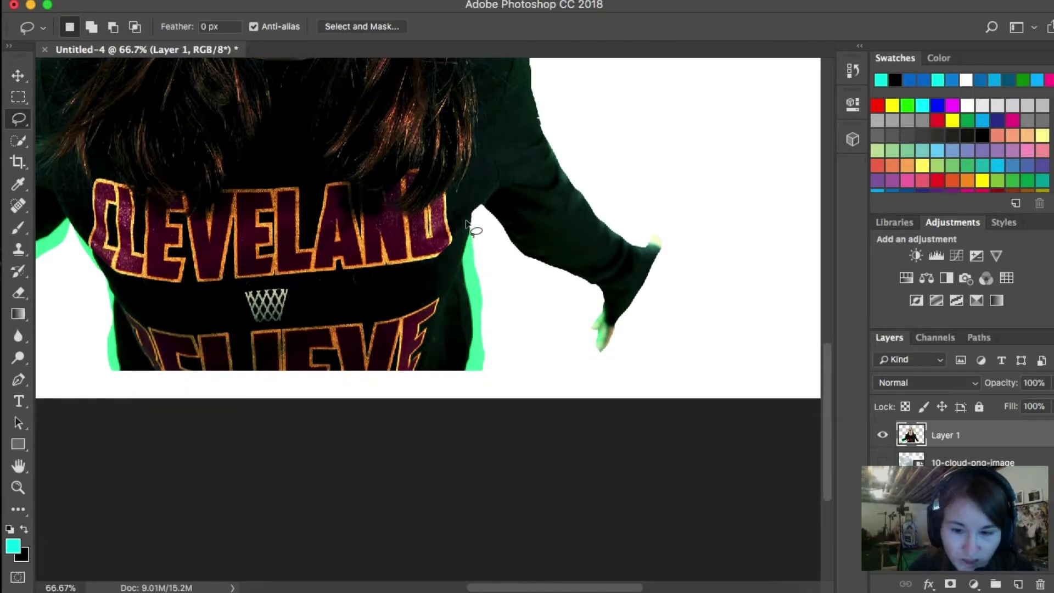
{"action": "mouse_move", "coordinate": [465, 224]}
{"action": "left_mouse_down"}
{"action": "mouse_move", "coordinate": [460, 241]}
{"action": "mouse_move", "coordinate": [484, 240]}
{"action": "mouse_move", "coordinate": [471, 230]}
{"action": "mouse_move", "coordinate": [463, 255]}
{"action": "mouse_move", "coordinate": [458, 363]}
{"action": "mouse_move", "coordinate": [463, 380]}
{"action": "mouse_move", "coordinate": [483, 387]}
{"action": "mouse_move", "coordinate": [521, 305]}
{"action": "mouse_move", "coordinate": [503, 235]}
{"action": "mouse_move", "coordinate": [481, 217]}
{"action": "left_mouse_up"}
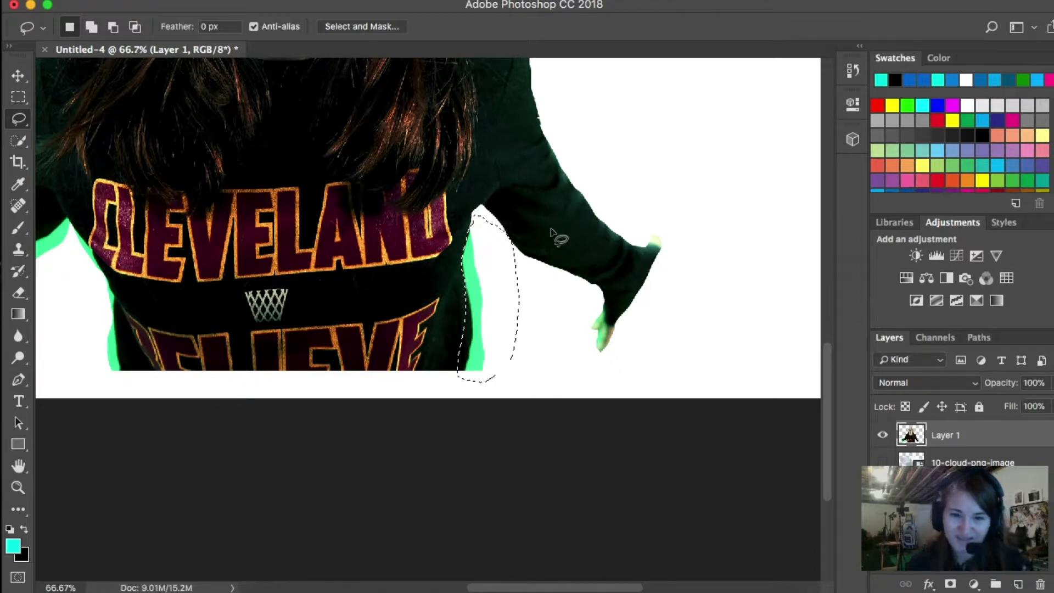
{"action": "left_click", "coordinate": [632, 446]}
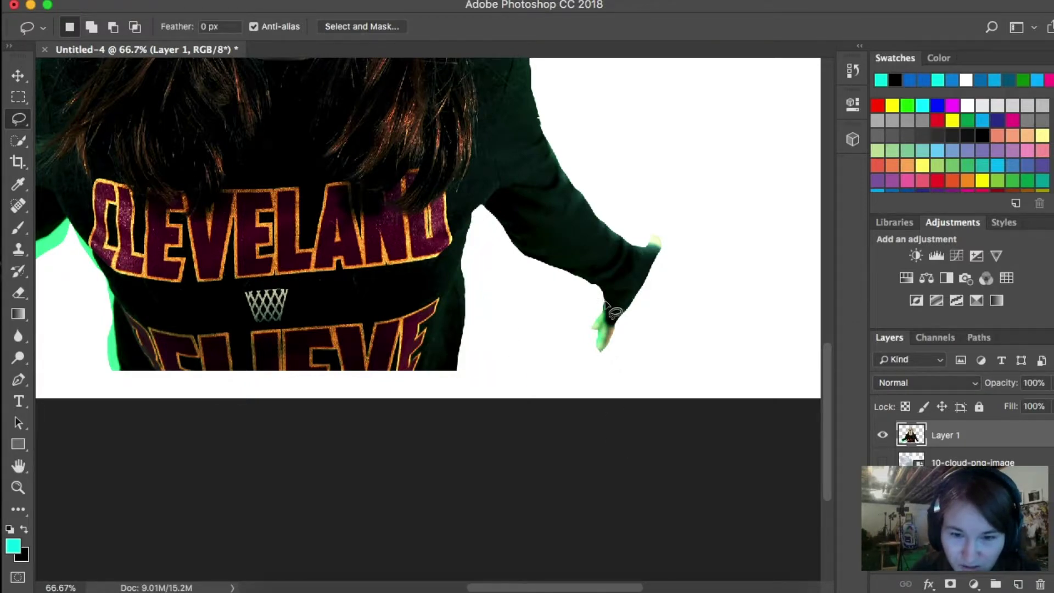
- Trim the remaining green from the inner edge of the right hand's fingers with the Lasso tool
{"action": "mouse_move", "coordinate": [614, 312]}
{"action": "left_mouse_down"}
{"action": "mouse_move", "coordinate": [594, 351]}
{"action": "mouse_move", "coordinate": [575, 340]}
{"action": "mouse_move", "coordinate": [572, 315]}
{"action": "mouse_move", "coordinate": [605, 294]}
{"action": "left_mouse_up"}
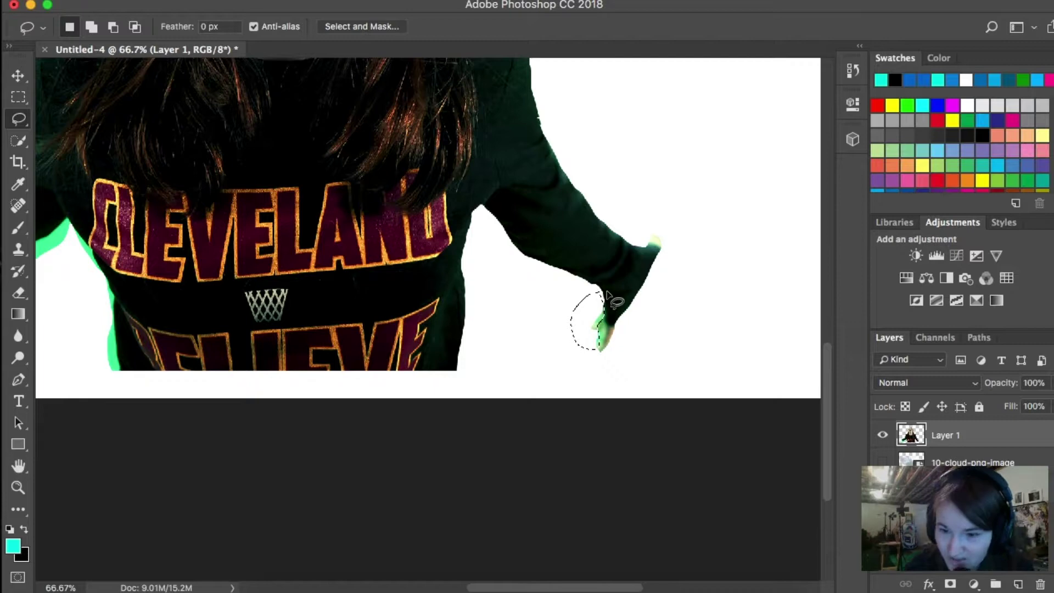
{"action": "left_click", "coordinate": [612, 358]}
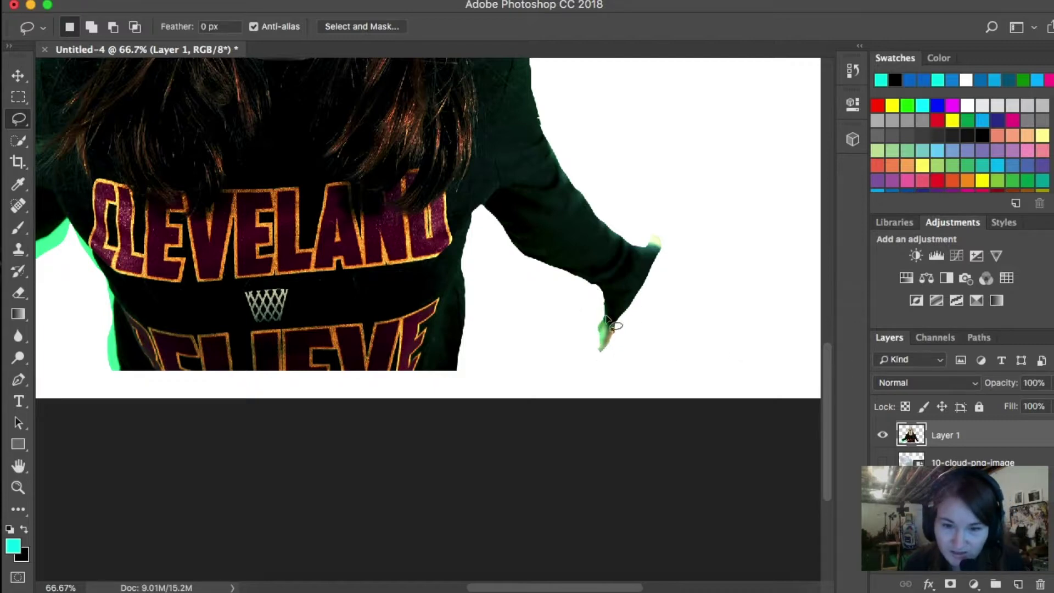
{"action": "mouse_move", "coordinate": [606, 315]}
{"action": "left_mouse_down"}
{"action": "mouse_move", "coordinate": [600, 351]}
{"action": "mouse_move", "coordinate": [598, 305]}
{"action": "left_mouse_up"}
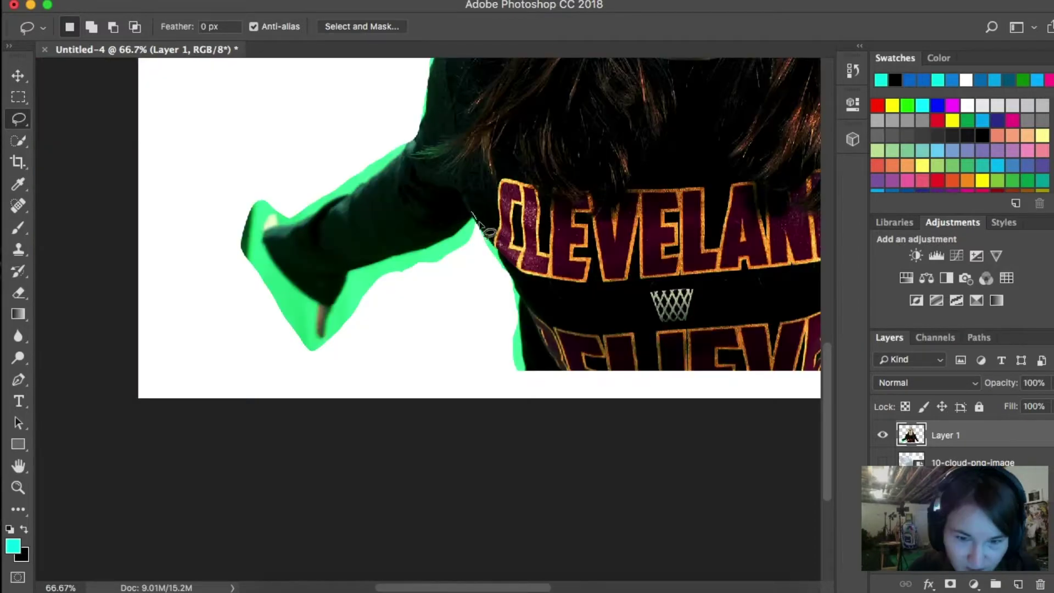
- Lasso and delete the green between the torso's left side and the underside of the left arm, up to the cuff
{"action": "mouse_move", "coordinate": [473, 212]}
{"action": "left_mouse_down"}
{"action": "mouse_move", "coordinate": [521, 316]}
{"action": "mouse_move", "coordinate": [405, 254]}
{"action": "left_mouse_up"}
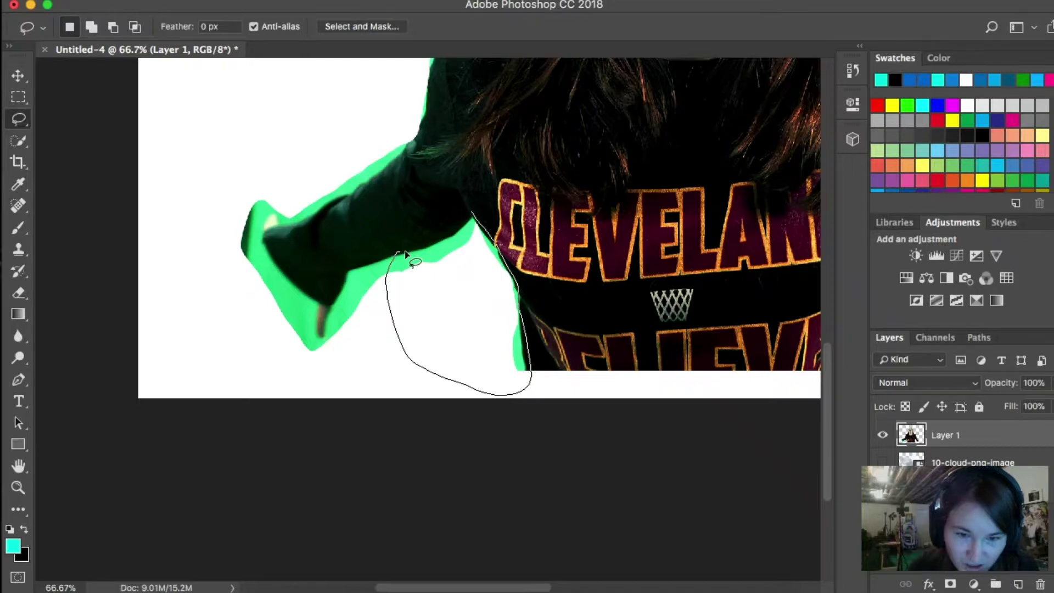
{"action": "left_click_drag", "start_coordinate": [405, 254], "coordinate": [398, 253]}
{"action": "key", "text": "Delete"}
{"action": "left_click_drag", "start_coordinate": [399, 253], "coordinate": [374, 264]}
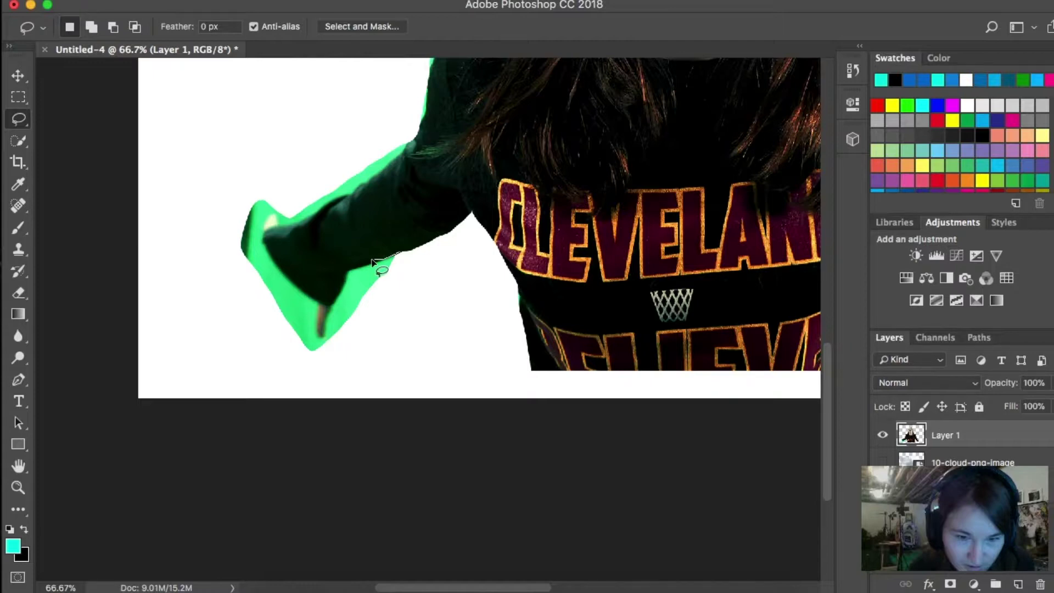
{"action": "left_click_drag", "start_coordinate": [373, 262], "coordinate": [398, 254]}
{"action": "key", "text": "Delete"}
- Lasso and delete the leftover green along the inner edge of the finger below the left cuff
{"action": "left_click_drag", "start_coordinate": [329, 302], "coordinate": [326, 327]}
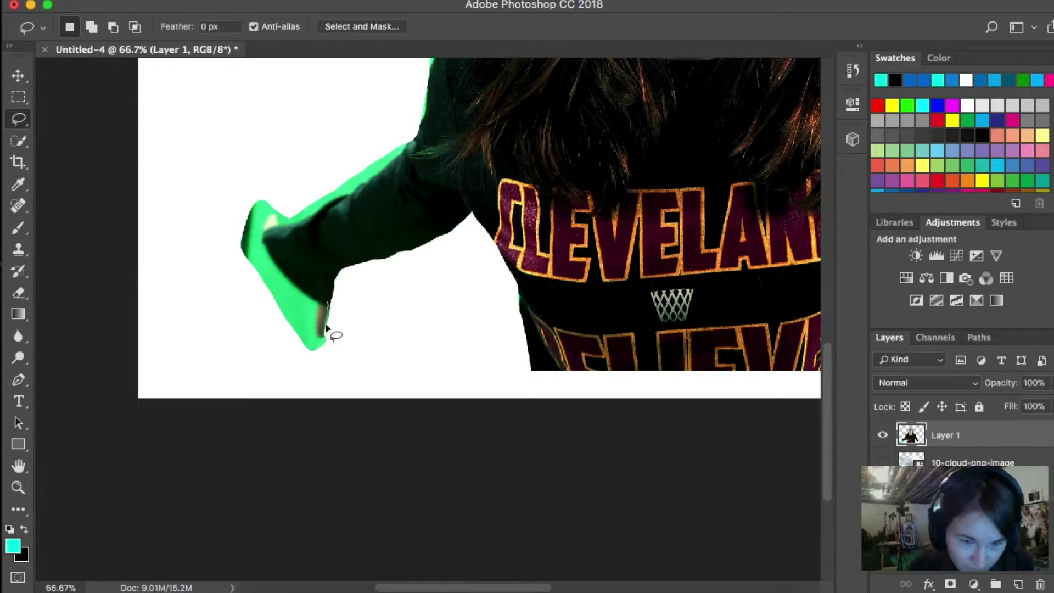
{"action": "left_click_drag", "start_coordinate": [326, 328], "coordinate": [329, 336]}
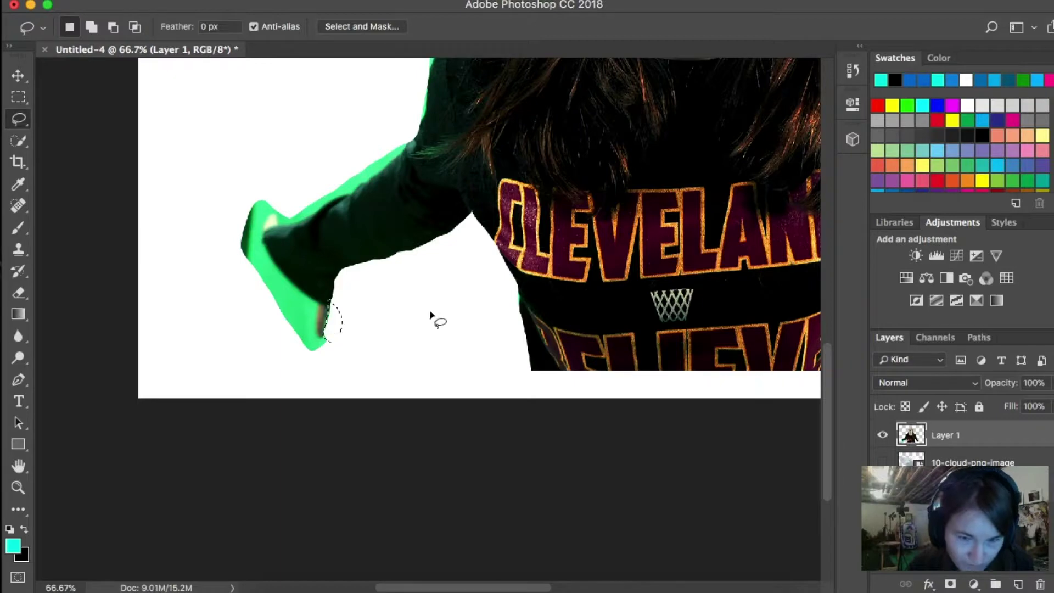
{"action": "key", "text": "Delete"}
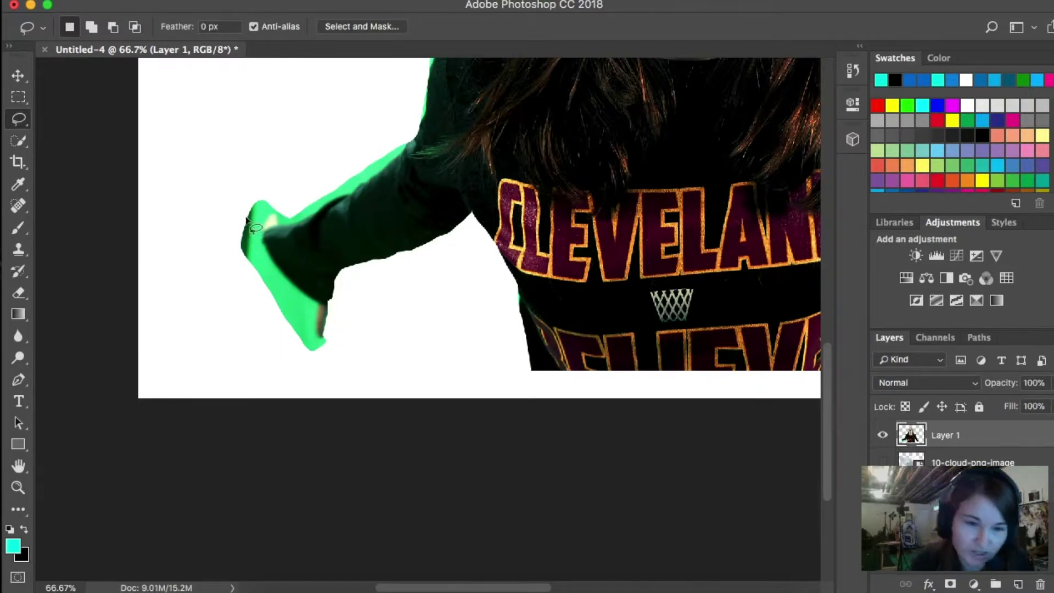
- Lasso and delete the green around the outer side of the left cuff and hand, following the sleeve edge to the fingertip
{"action": "mouse_move", "coordinate": [269, 219]}
{"action": "left_mouse_down"}
{"action": "mouse_move", "coordinate": [271, 258]}
{"action": "mouse_move", "coordinate": [315, 299]}
{"action": "left_mouse_up"}
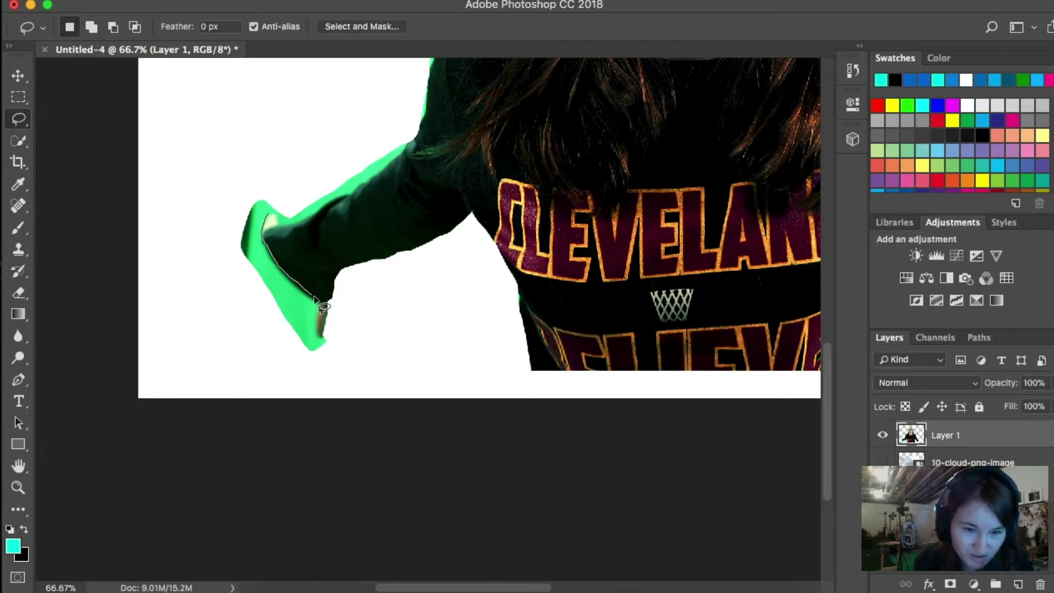
{"action": "mouse_move", "coordinate": [315, 299]}
{"action": "left_mouse_down"}
{"action": "mouse_move", "coordinate": [332, 342]}
{"action": "mouse_move", "coordinate": [322, 367]}
{"action": "mouse_move", "coordinate": [276, 377]}
{"action": "mouse_move", "coordinate": [230, 361]}
{"action": "mouse_move", "coordinate": [193, 275]}
{"action": "mouse_move", "coordinate": [202, 213]}
{"action": "mouse_move", "coordinate": [239, 189]}
{"action": "mouse_move", "coordinate": [276, 199]}
{"action": "mouse_move", "coordinate": [268, 236]}
{"action": "left_mouse_up"}
{"action": "key", "text": "Delete"}
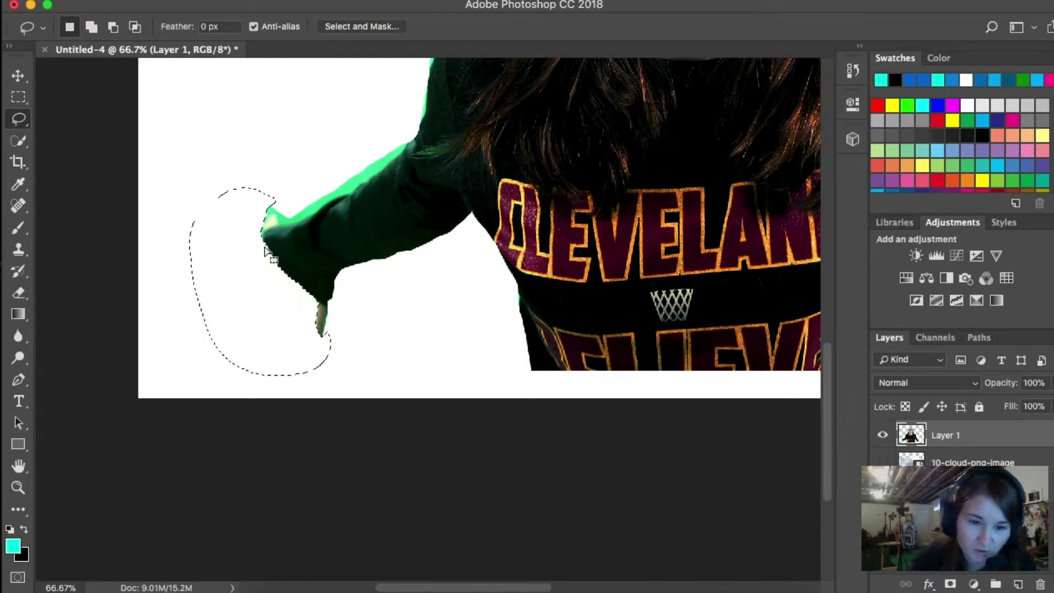
{"action": "key", "text": "super+d"}
- Remove the green strip along the upper edge of the left forearm, from the cuff to the elbow bend
{"action": "scroll", "coordinate": [300, 300], "scroll_direction": "up", "scroll_amount": 5}
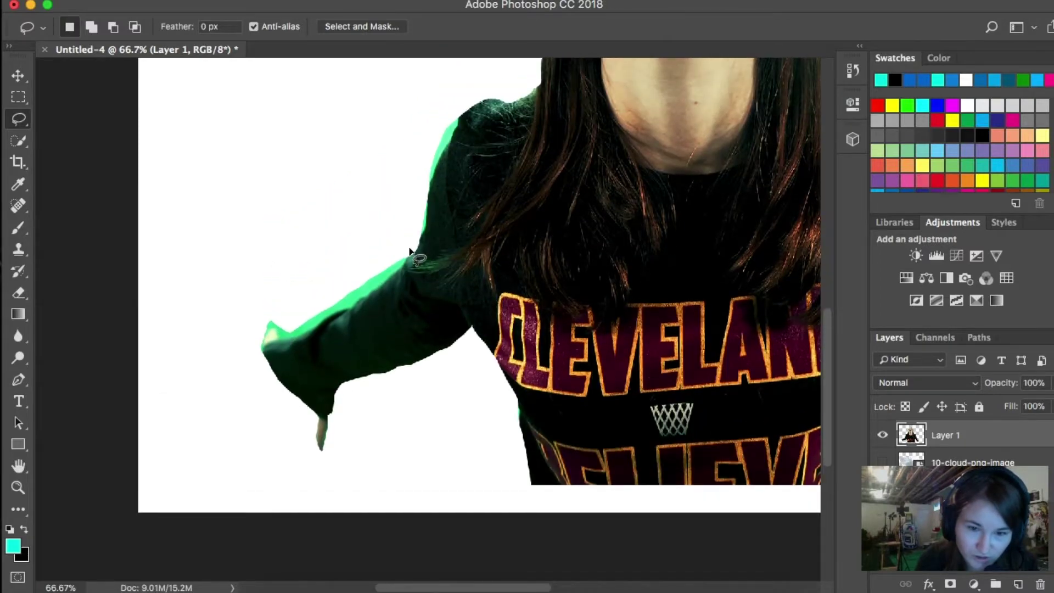
{"action": "mouse_move", "coordinate": [408, 251]}
{"action": "left_mouse_down"}
{"action": "mouse_move", "coordinate": [387, 284]}
{"action": "mouse_move", "coordinate": [314, 329]}
{"action": "left_mouse_up"}
{"action": "mouse_move", "coordinate": [301, 339]}
{"action": "left_mouse_down"}
{"action": "mouse_move", "coordinate": [271, 331]}
{"action": "mouse_move", "coordinate": [253, 362]}
{"action": "mouse_move", "coordinate": [396, 223]}
{"action": "mouse_move", "coordinate": [411, 258]}
{"action": "left_mouse_up"}
{"action": "key", "text": "Delete"}
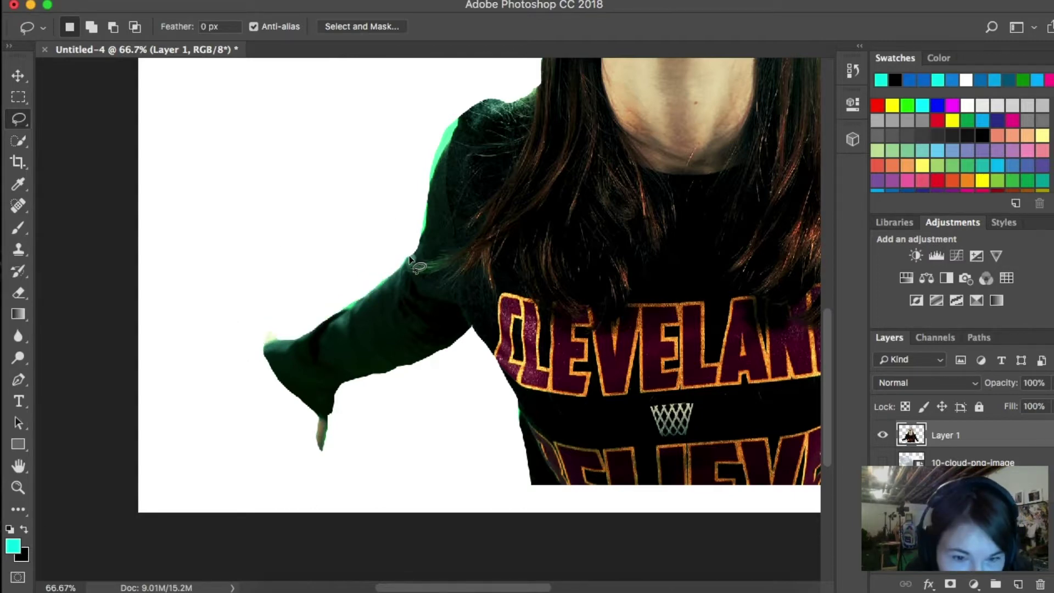
{"action": "mouse_move", "coordinate": [404, 264]}
{"action": "left_mouse_down"}
{"action": "mouse_move", "coordinate": [342, 312]}
{"action": "mouse_move", "coordinate": [320, 306]}
{"action": "mouse_move", "coordinate": [333, 268]}
{"action": "mouse_move", "coordinate": [378, 238]}
{"action": "mouse_move", "coordinate": [407, 251]}
{"action": "left_mouse_up"}
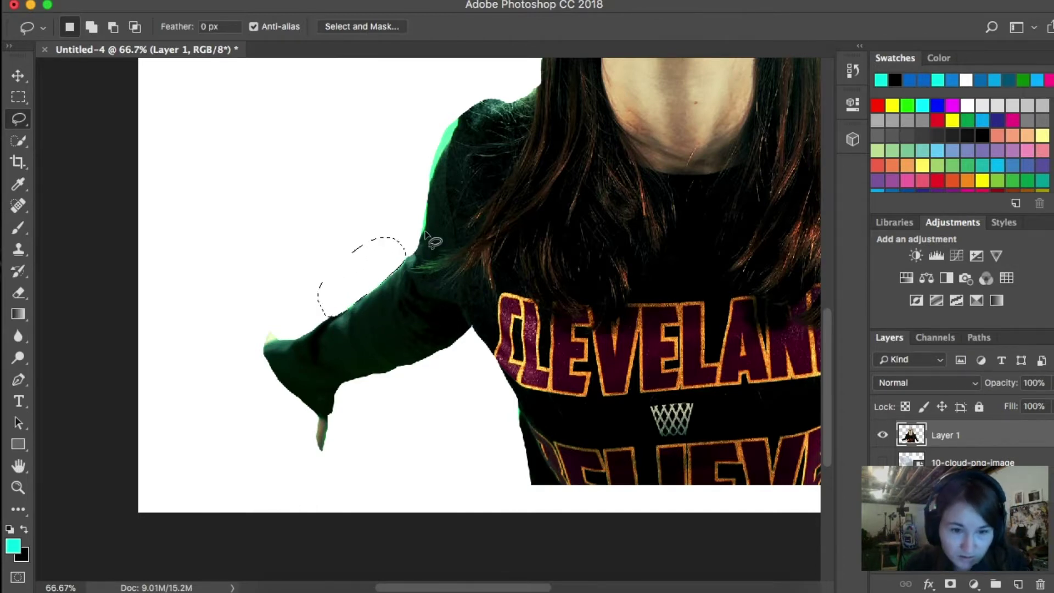
{"action": "left_click", "coordinate": [404, 265]}
- Lasso and delete the green along the outer edge of the left upper arm, from the shoulder to the elbow bend
{"action": "scroll", "coordinate": [405, 265], "scroll_direction": "up", "scroll_amount": 5}
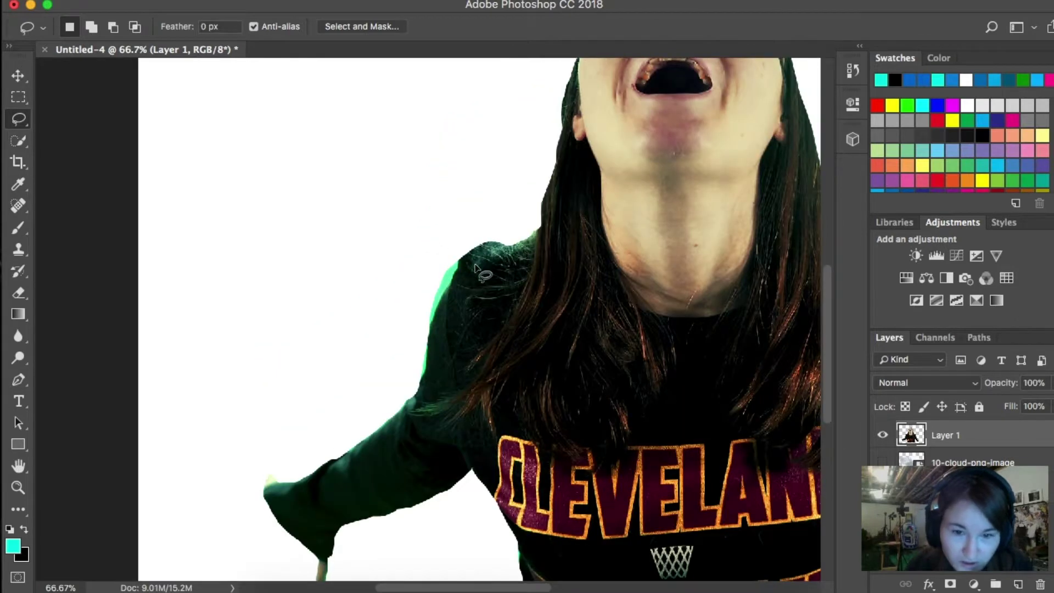
{"action": "mouse_move", "coordinate": [459, 259]}
{"action": "left_mouse_down"}
{"action": "mouse_move", "coordinate": [424, 387]}
{"action": "mouse_move", "coordinate": [399, 400]}
{"action": "mouse_move", "coordinate": [372, 382]}
{"action": "mouse_move", "coordinate": [366, 325]}
{"action": "mouse_move", "coordinate": [389, 274]}
{"action": "mouse_move", "coordinate": [461, 252]}
{"action": "left_mouse_up"}
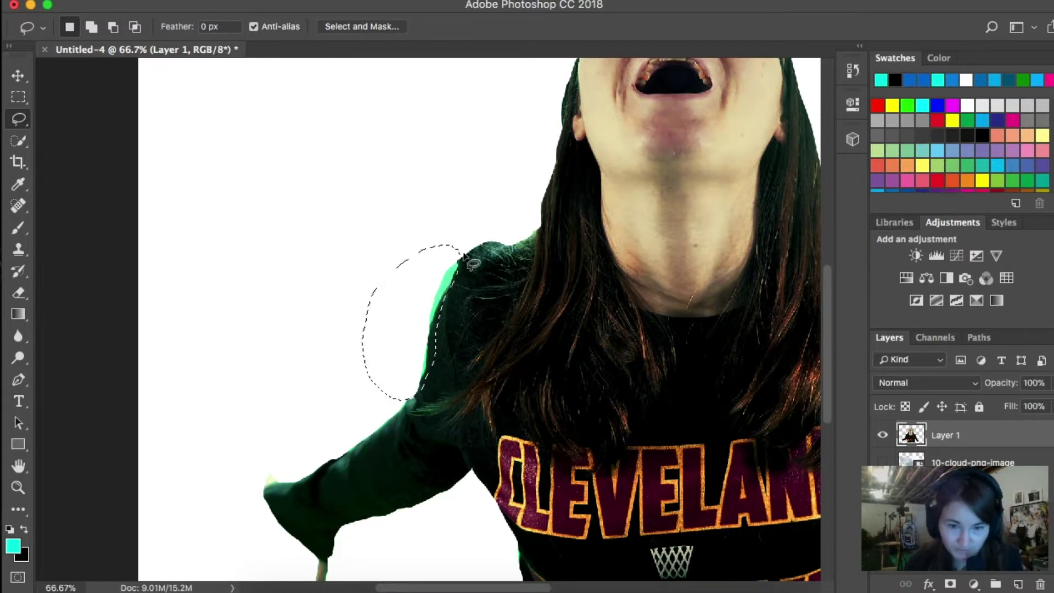
{"action": "key", "text": "BackSpace"}
{"action": "key", "text": "super+d"}
- Trim the remaining green tint from the inner side of the finger hanging below the left cuff
{"action": "scroll", "coordinate": [478, 231], "scroll_direction": "up", "scroll_amount": 8}
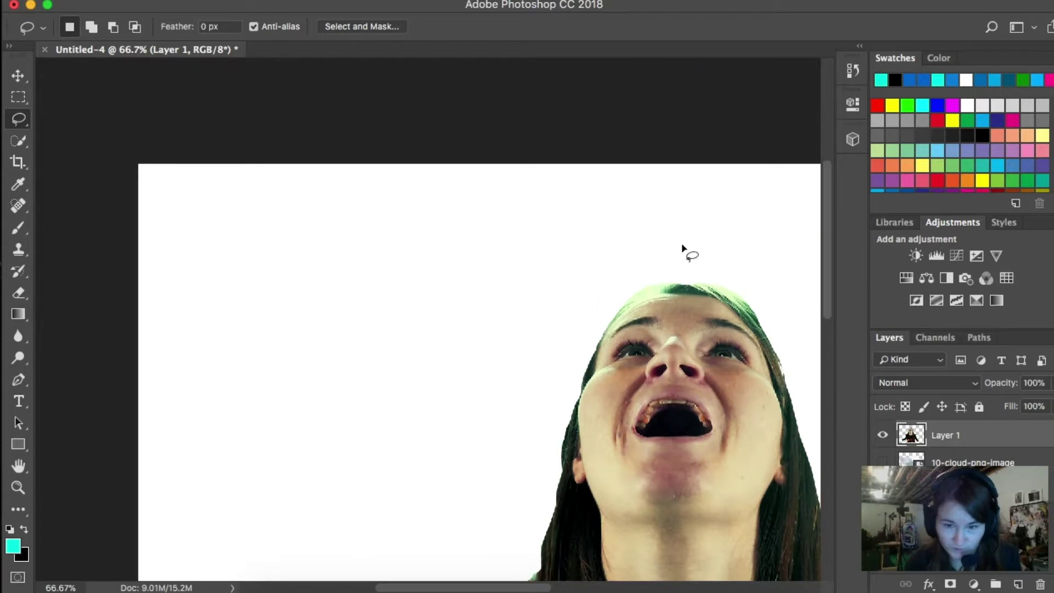
{"action": "scroll", "coordinate": [685, 252], "scroll_direction": "down", "scroll_amount": 10}
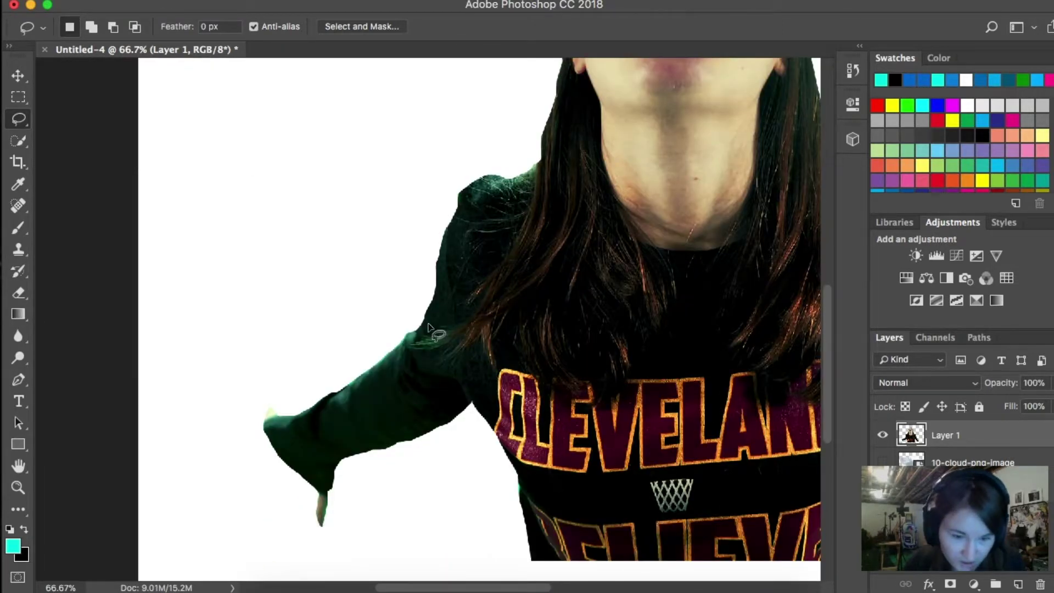
{"action": "scroll", "coordinate": [334, 419], "scroll_direction": "down", "scroll_amount": 3}
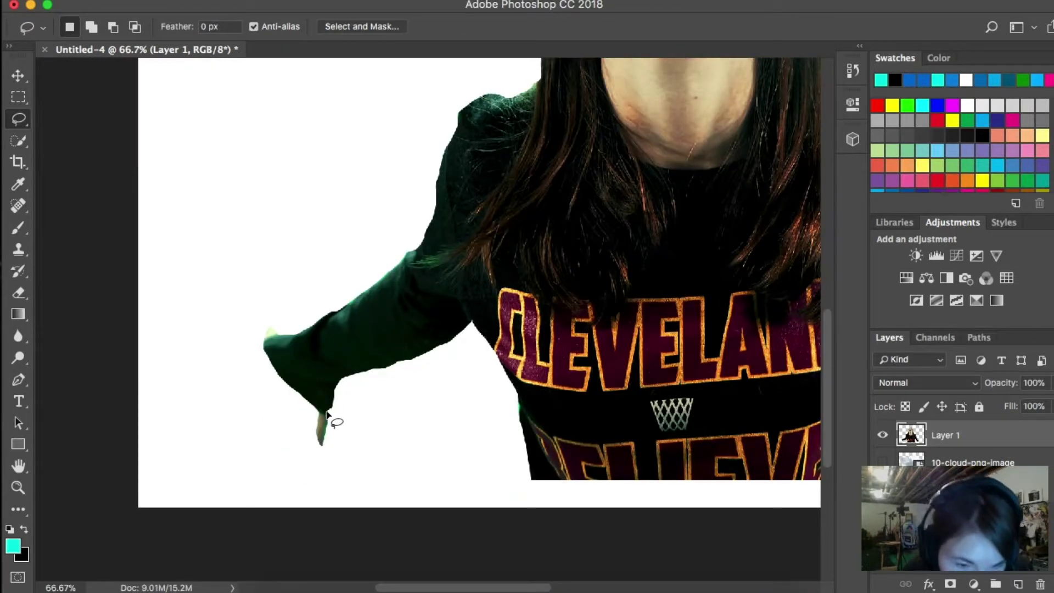
{"action": "left_click_drag", "start_coordinate": [328, 415], "coordinate": [324, 443]}
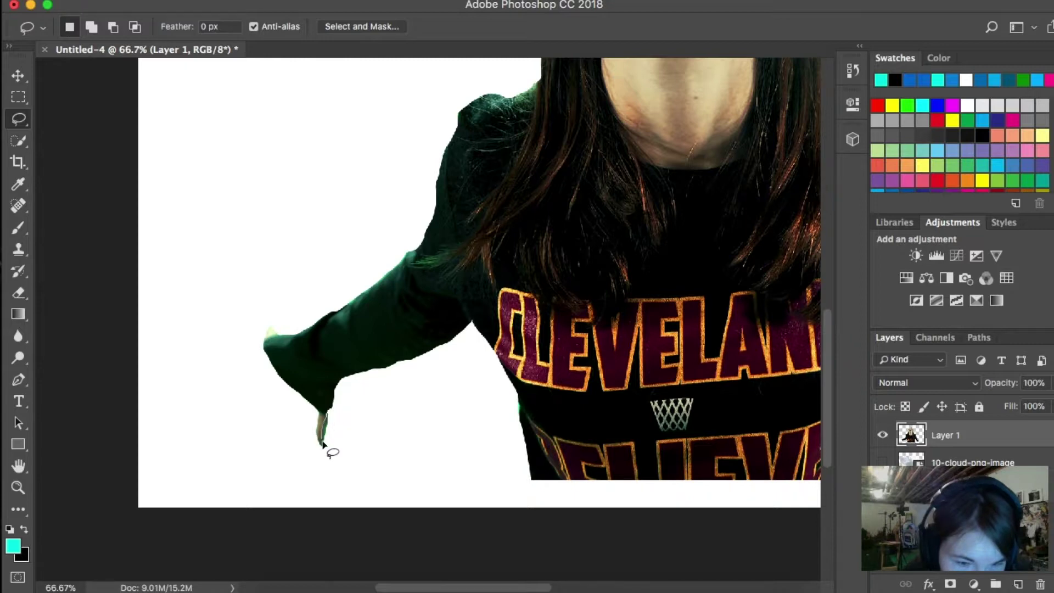
{"action": "left_click_drag", "start_coordinate": [323, 443], "coordinate": [332, 412]}
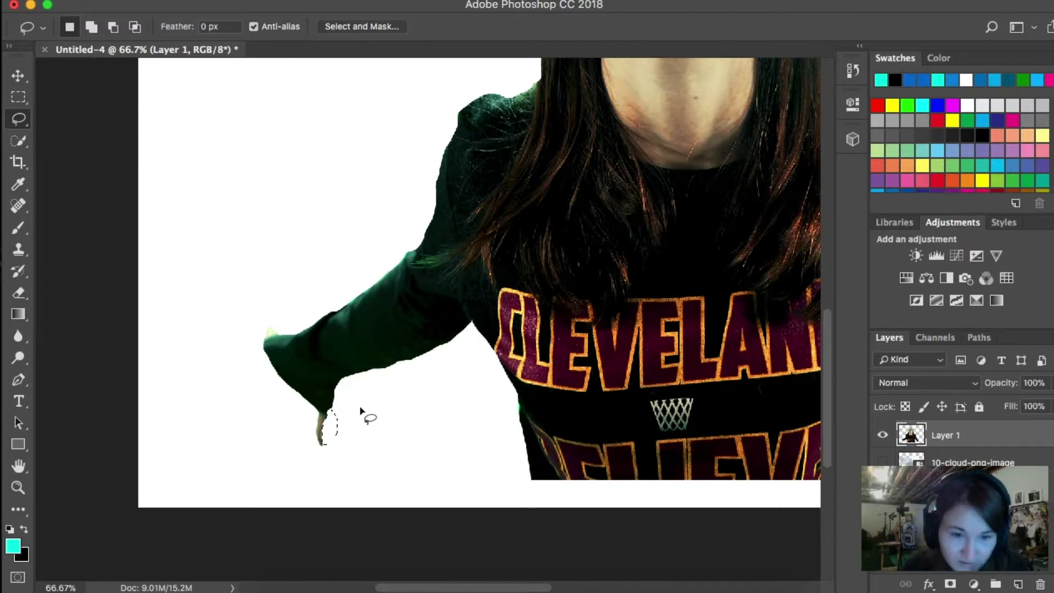
{"action": "key", "text": "super+d"}
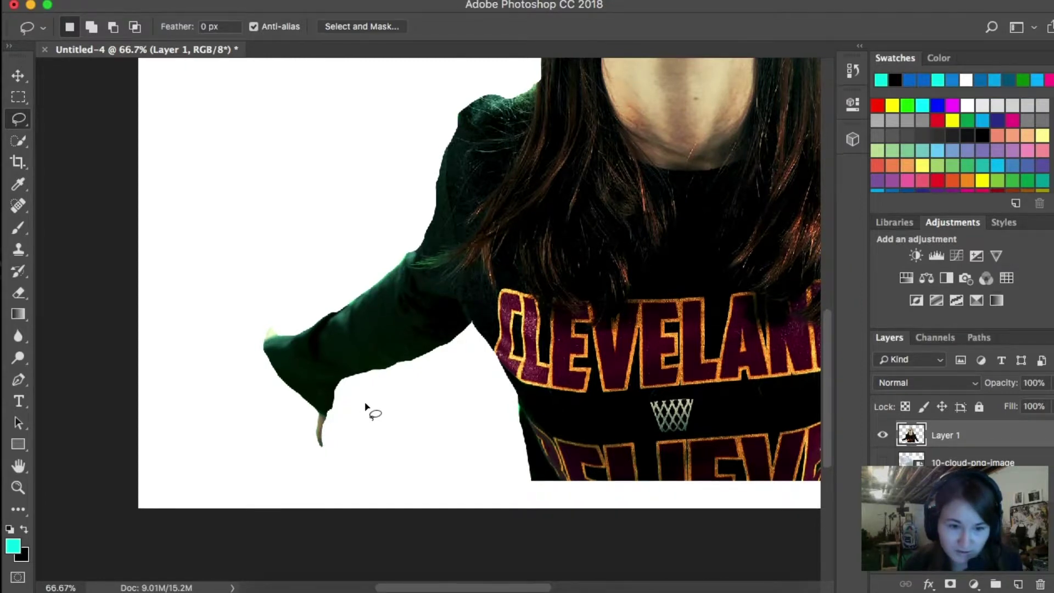
- Lasso the whole finger remnant below the left cuff and delete it
{"action": "scroll", "coordinate": [369, 411], "scroll_direction": "down", "scroll_amount": 2}
{"action": "scroll", "coordinate": [377, 406], "scroll_direction": "up", "scroll_amount": 5}
{"action": "scroll", "coordinate": [324, 457], "scroll_direction": "down", "scroll_amount": 1}
{"action": "mouse_move", "coordinate": [327, 459]}
{"action": "left_mouse_down"}
{"action": "mouse_move", "coordinate": [325, 487]}
{"action": "mouse_move", "coordinate": [299, 494]}
{"action": "mouse_move", "coordinate": [289, 476]}
{"action": "mouse_move", "coordinate": [311, 453]}
{"action": "mouse_move", "coordinate": [304, 444]}
{"action": "left_mouse_up"}
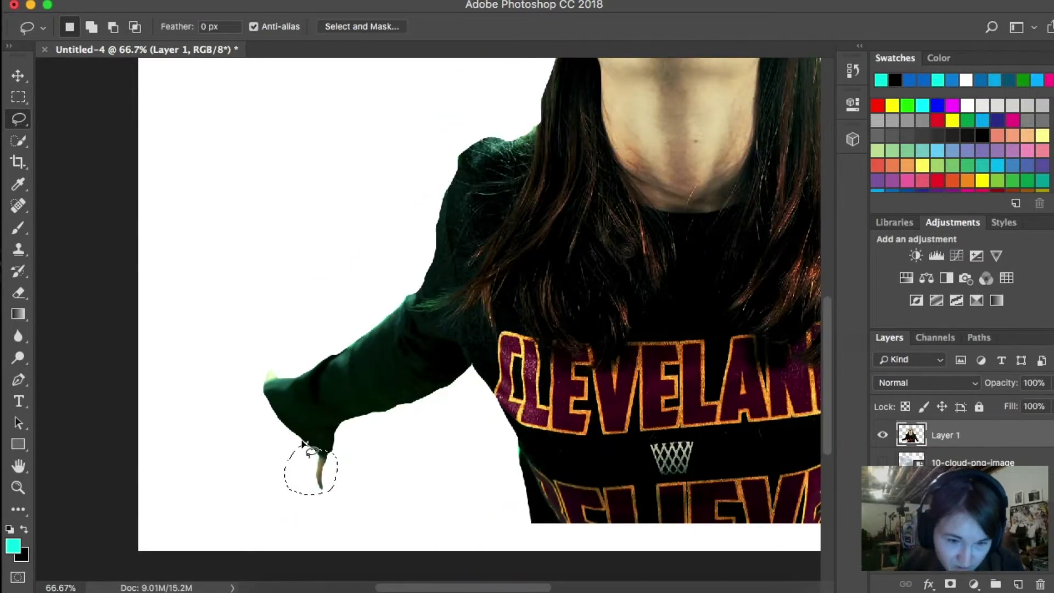
{"action": "key", "text": "Delete"}
{"action": "key", "text": "super+d"}
- Lasso and delete the finger remnant below the right cuff, leaving only the sleeve end
{"action": "scroll", "coordinate": [391, 489], "scroll_direction": "up", "scroll_amount": 5}
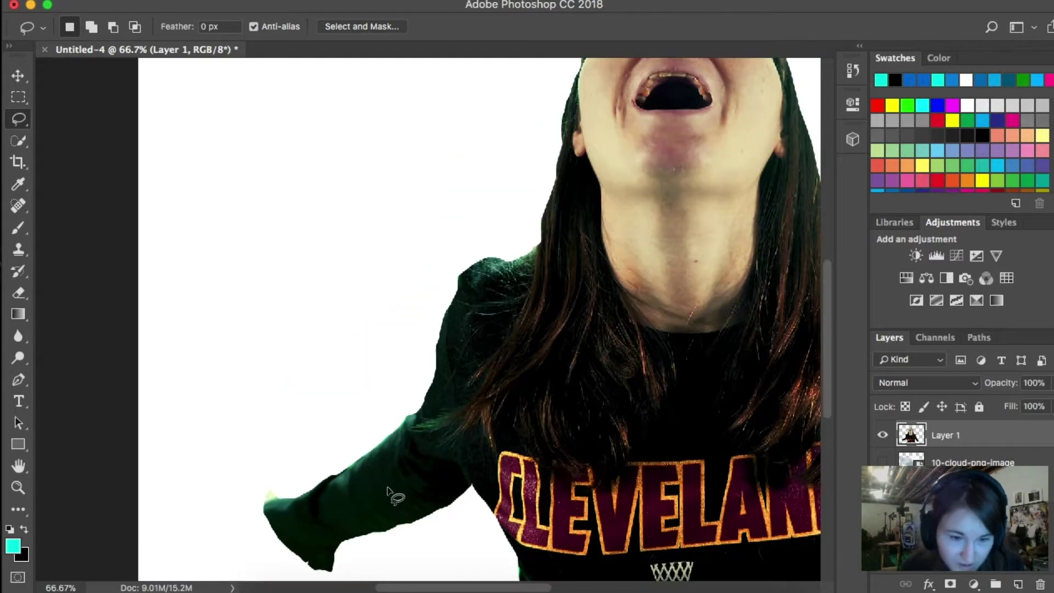
{"action": "scroll", "coordinate": [611, 451], "scroll_direction": "right", "scroll_amount": 15}
{"action": "scroll", "coordinate": [611, 450], "scroll_direction": "down", "scroll_amount": 8}
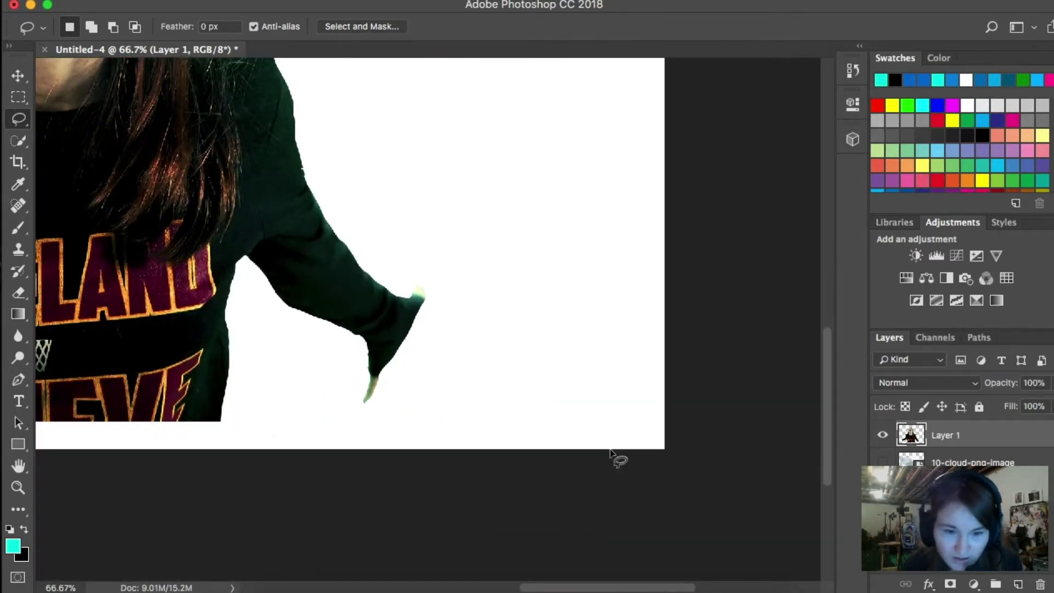
{"action": "scroll", "coordinate": [611, 450], "scroll_direction": "left", "scroll_amount": 5}
{"action": "scroll", "coordinate": [611, 450], "scroll_direction": "up", "scroll_amount": 3}
{"action": "mouse_move", "coordinate": [512, 416]}
{"action": "left_mouse_down"}
{"action": "mouse_move", "coordinate": [502, 460]}
{"action": "mouse_move", "coordinate": [501, 409]}
{"action": "mouse_move", "coordinate": [509, 416]}
{"action": "left_mouse_up"}
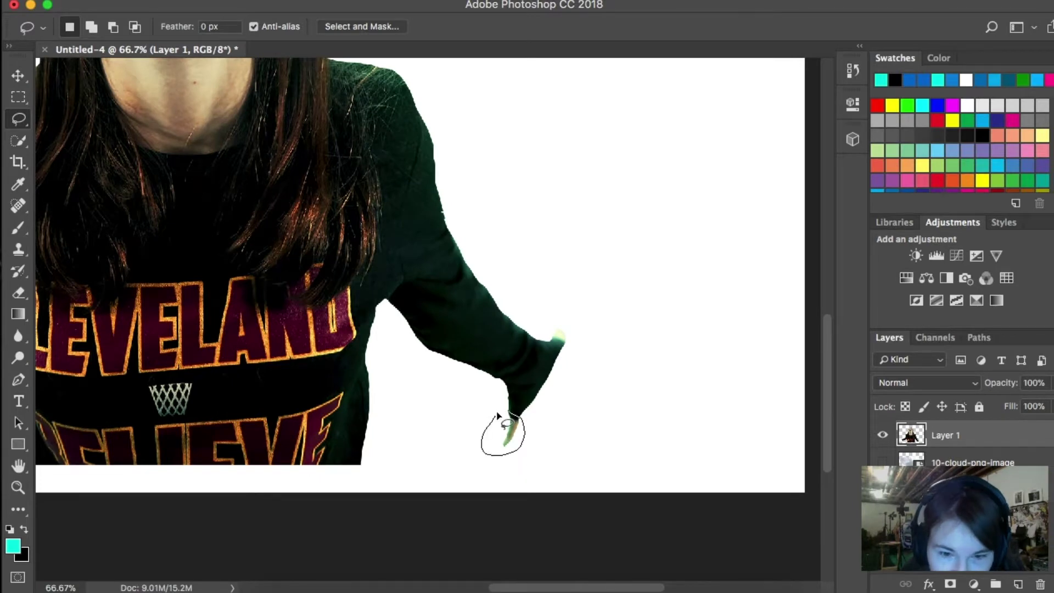
{"action": "key", "text": "Delete"}
{"action": "key", "text": "ctrl+d"}
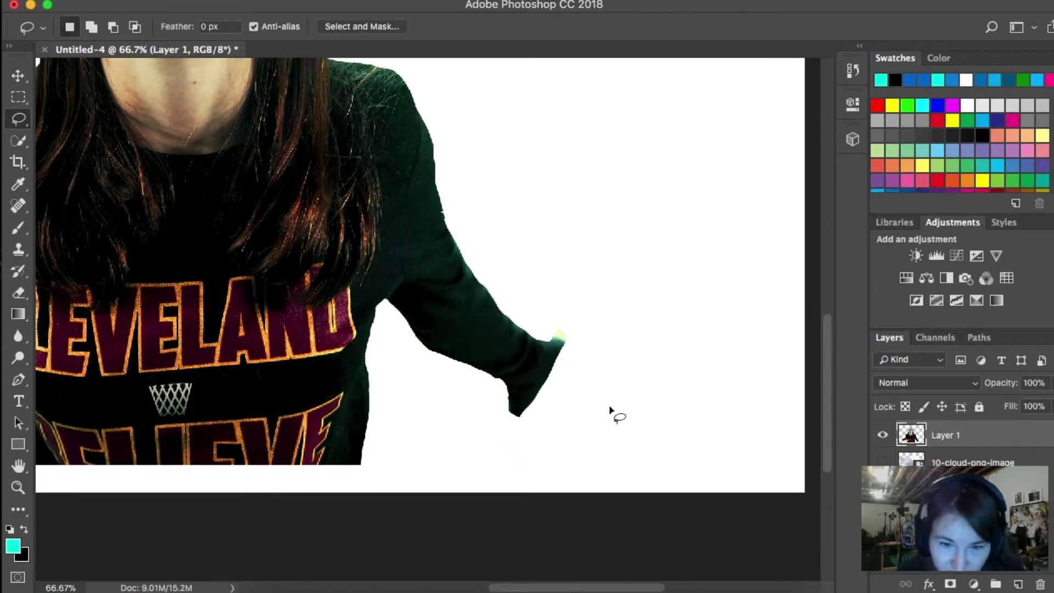
- Move the cut-out woman with the Move tool so her shirt's lower edge meets the bottom of the canvas
{"action": "scroll", "coordinate": [611, 413], "scroll_direction": "up", "scroll_amount": 1}
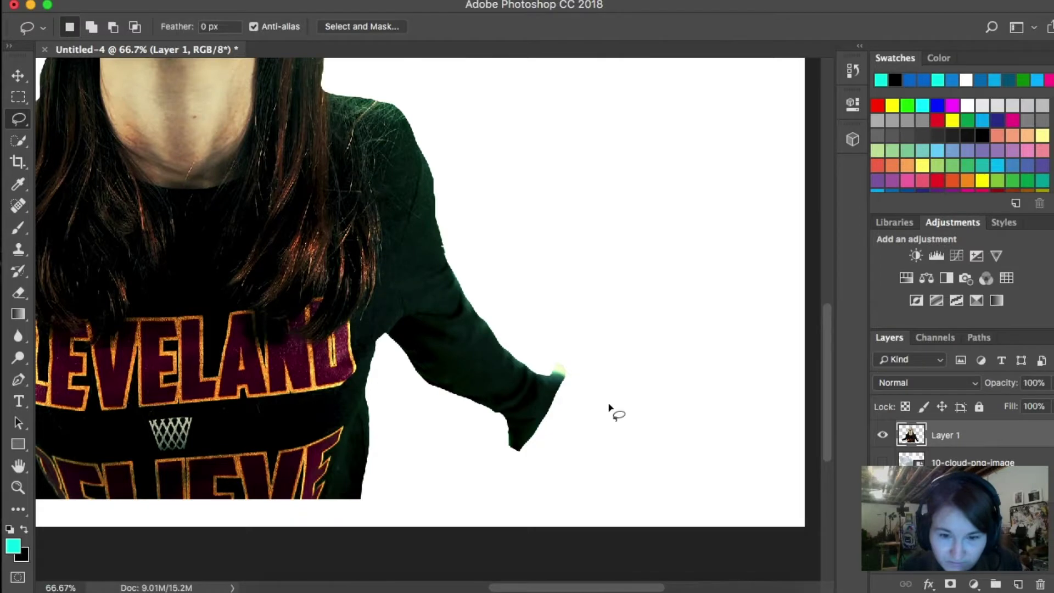
{"action": "scroll", "coordinate": [611, 413], "scroll_direction": "left", "scroll_amount": 7}
{"action": "scroll", "coordinate": [610, 413], "scroll_direction": "up", "scroll_amount": 2}
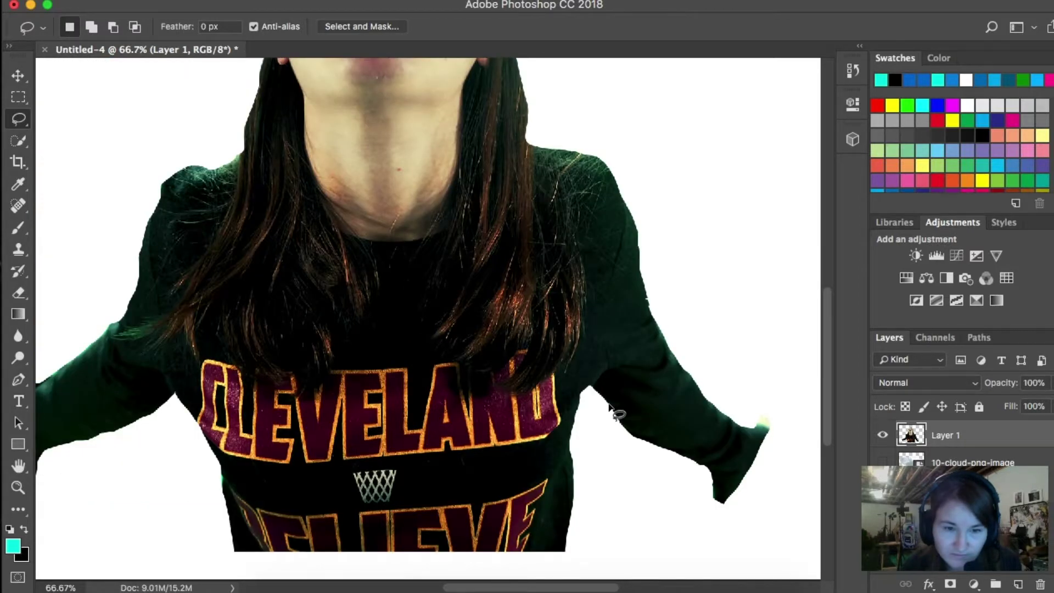
{"action": "key", "text": "z"}
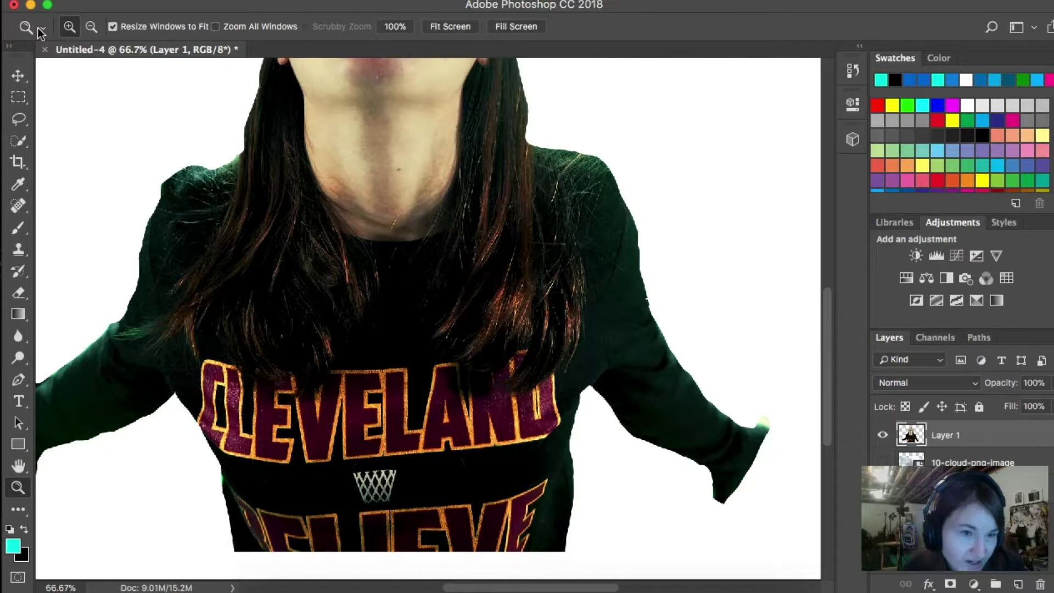
{"action": "key", "text": "super+minus"}
{"action": "key", "text": "v"}
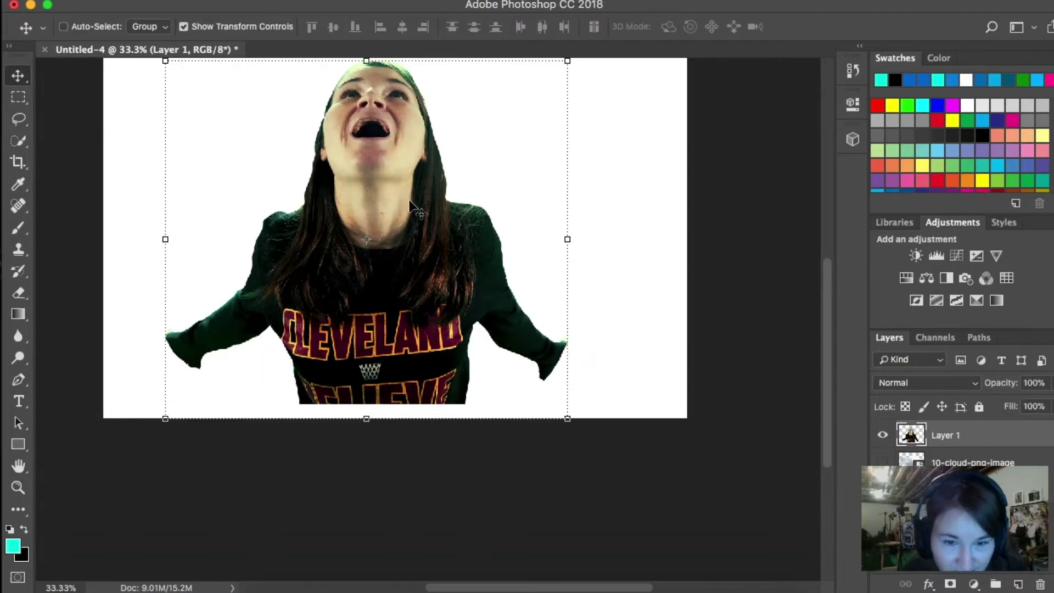
{"action": "key", "text": "super+h"}
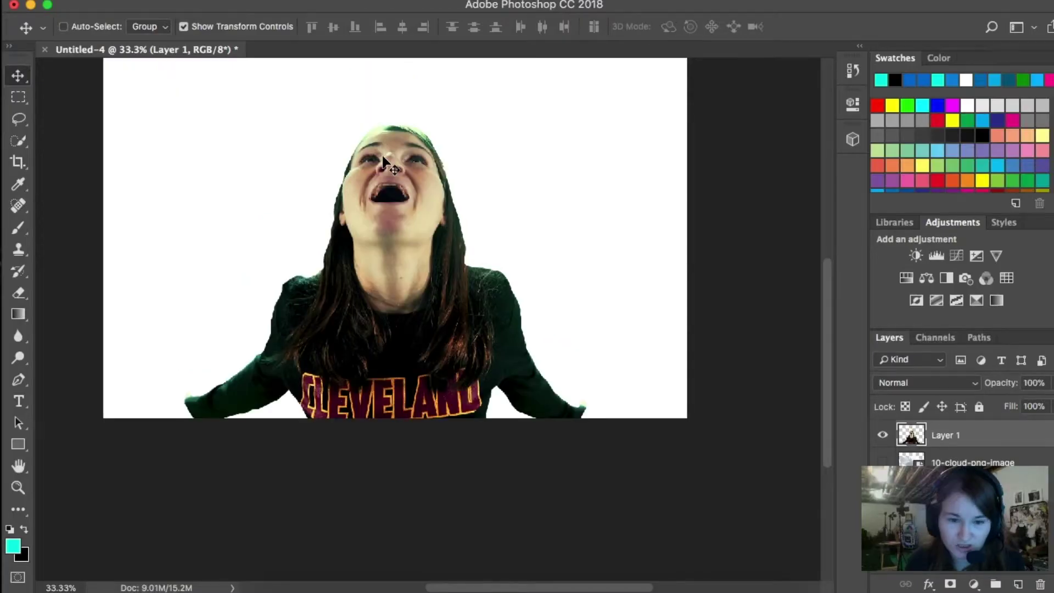
{"action": "left_click_drag", "start_coordinate": [385, 221], "coordinate": [379, 159]}
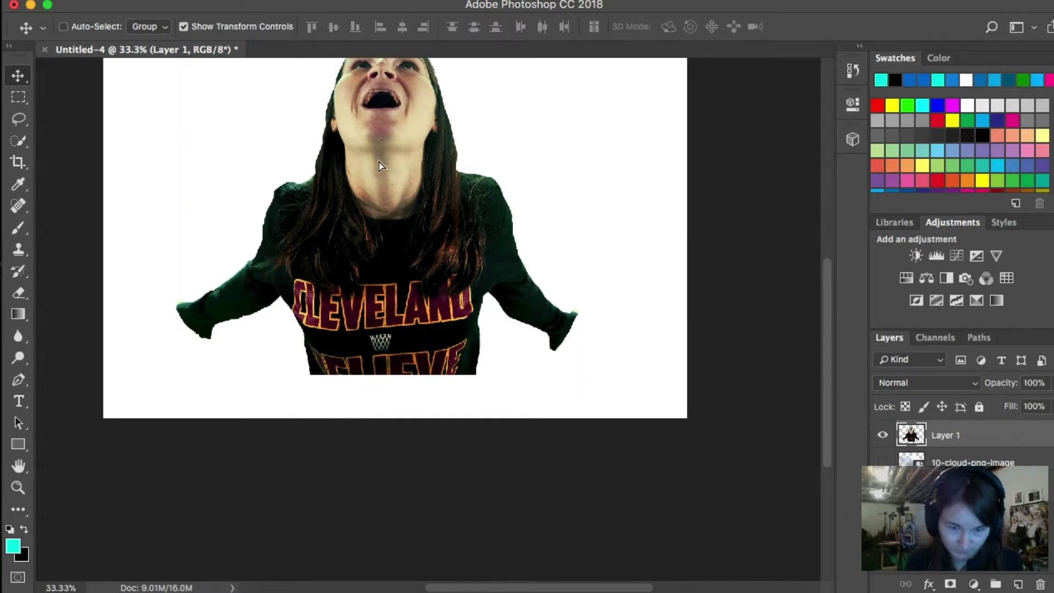
{"action": "left_click_drag", "start_coordinate": [379, 163], "coordinate": [428, 216]}
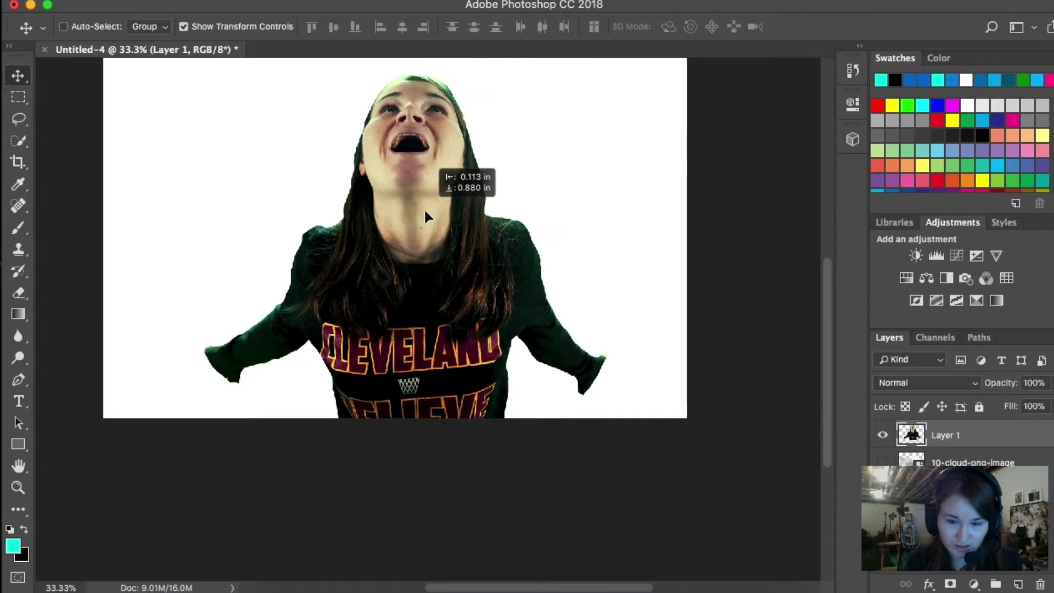